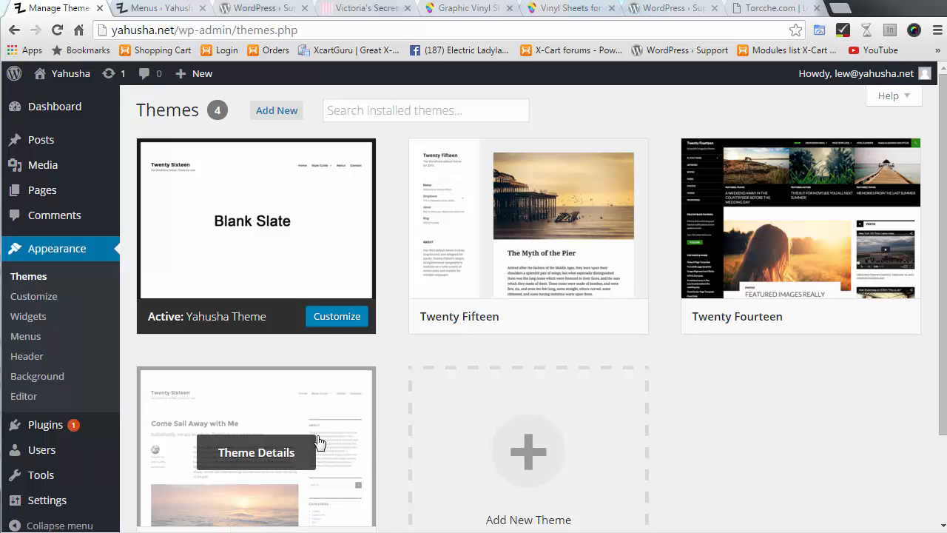
Review the installed themes and the active theme's Static Front Page settings in the customizer, then close the customizer
scroll(778, 427, "down", 2)
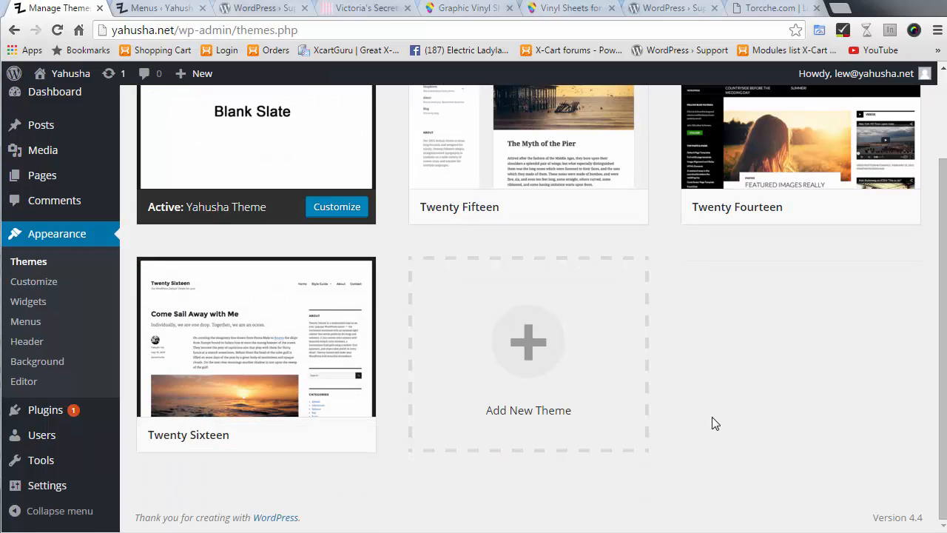
scroll(696, 429, "up", 2)
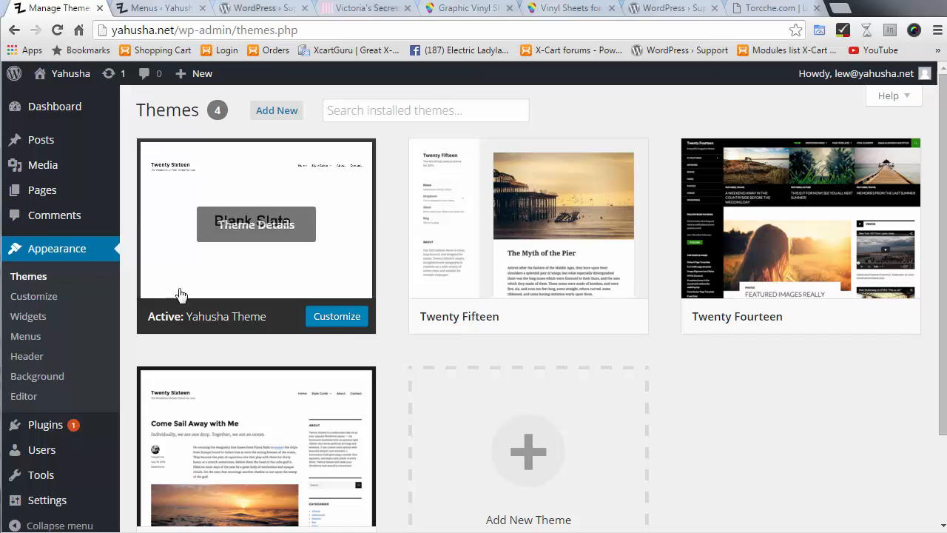
left_click(42, 297)
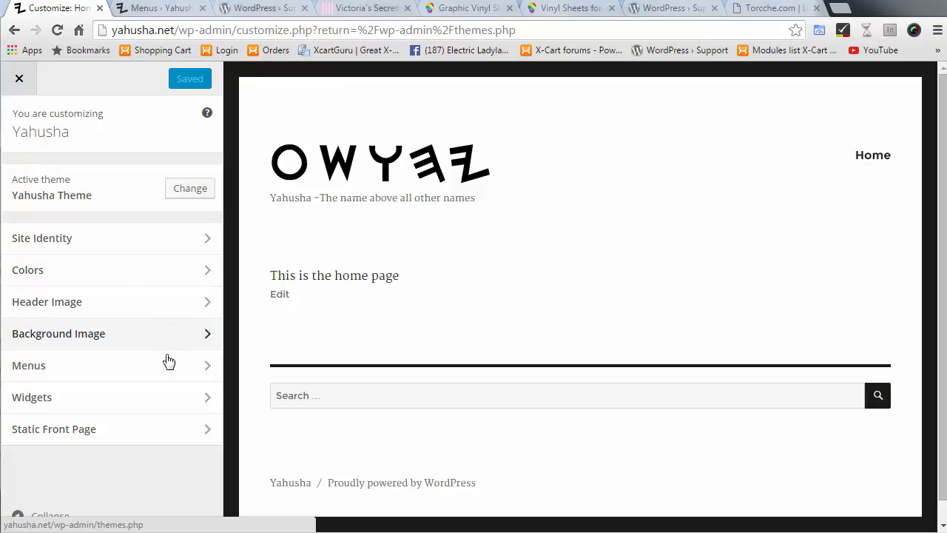
left_click(205, 434)
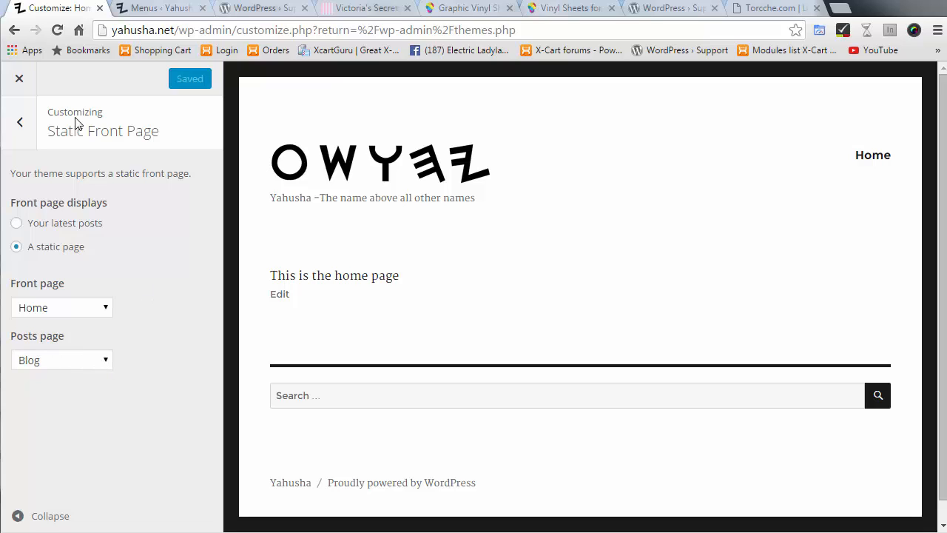
left_click(20, 79)
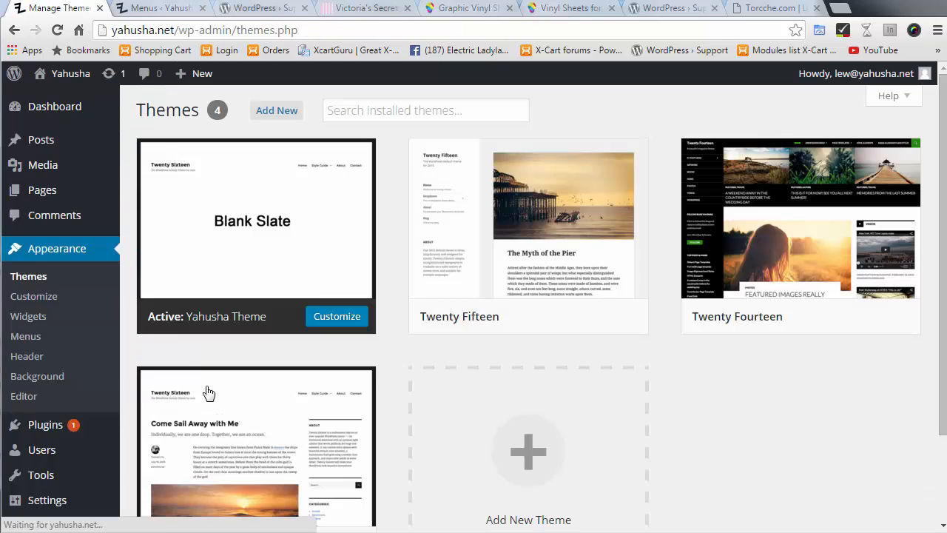
Check in the list of all pages which ones serve as the posts page and the front page
left_click(37, 188)
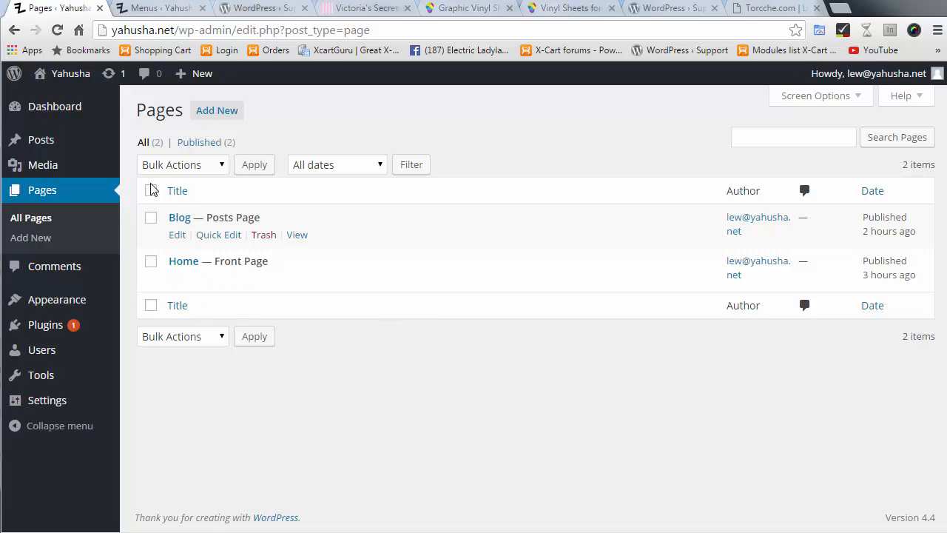
left_click_drag(206, 215, 266, 216)
left_click_drag(213, 260, 302, 264)
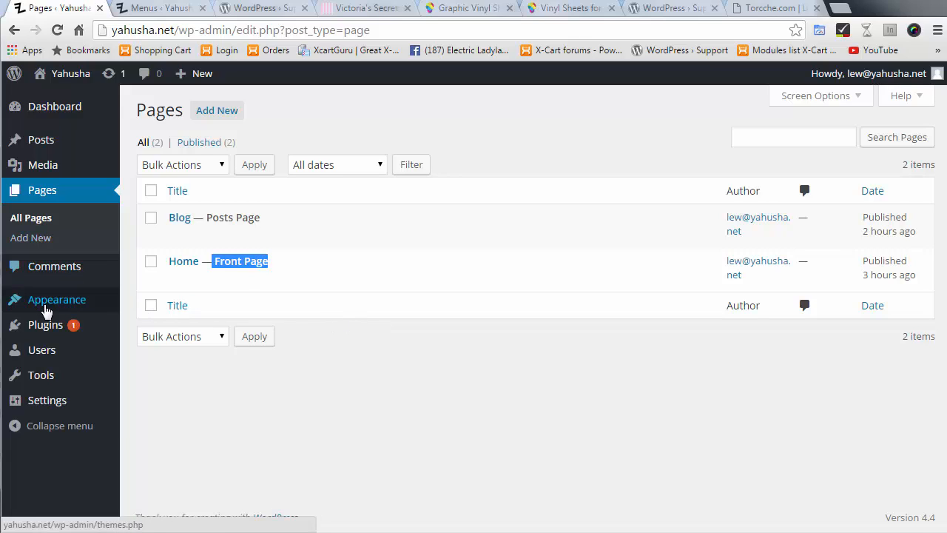
Add the Blog page to the Main menu and save the menu
mouse_move(20, 309)
left_click(146, 362)
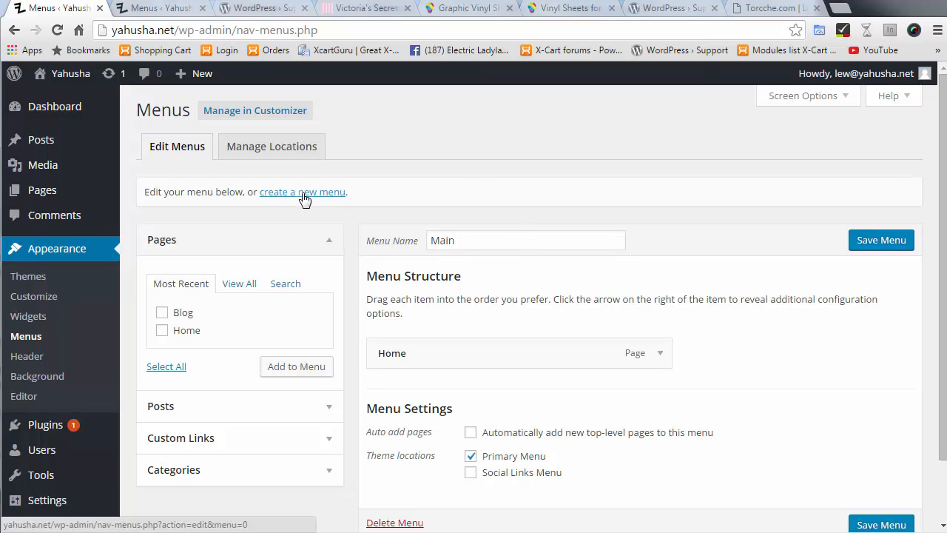
double_click(469, 241)
left_click(787, 370)
scroll(787, 370, "down", 2)
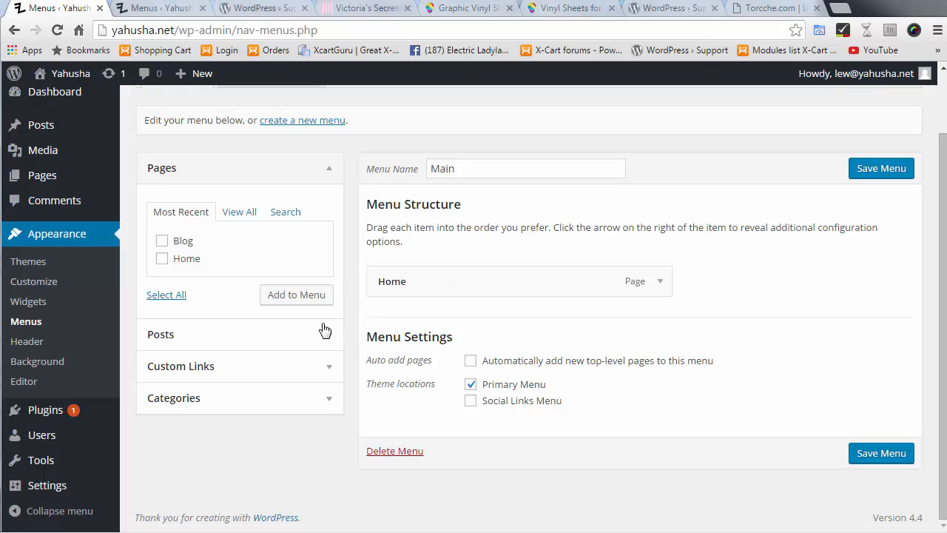
left_click(162, 258)
left_click(162, 241)
left_click(162, 260)
left_click(309, 302)
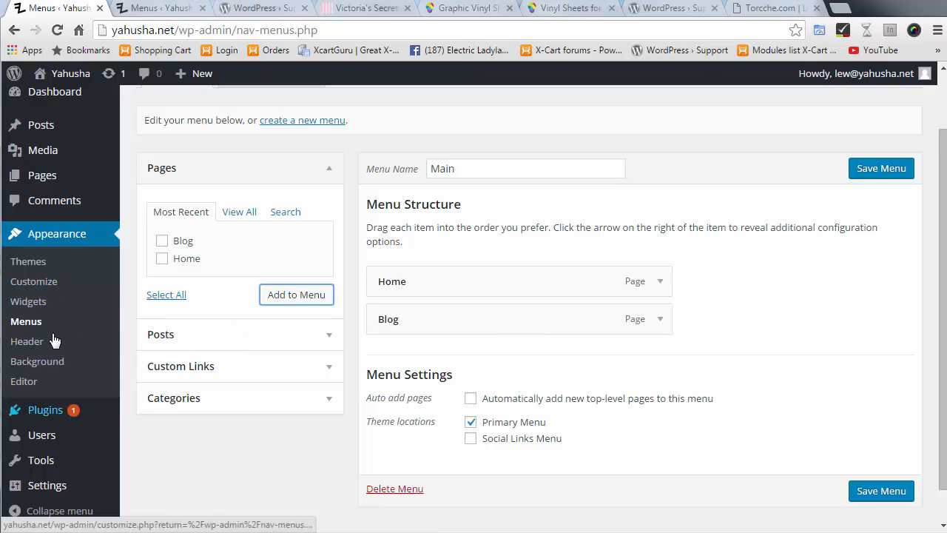
left_click(880, 169)
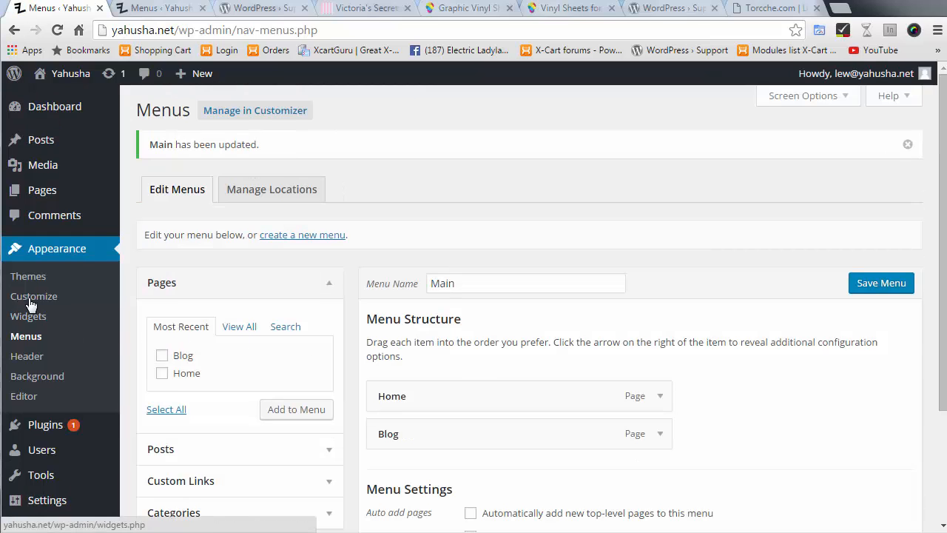
Create and publish a new page titled "Topic" with the body text "This is a topic"
left_click(44, 190)
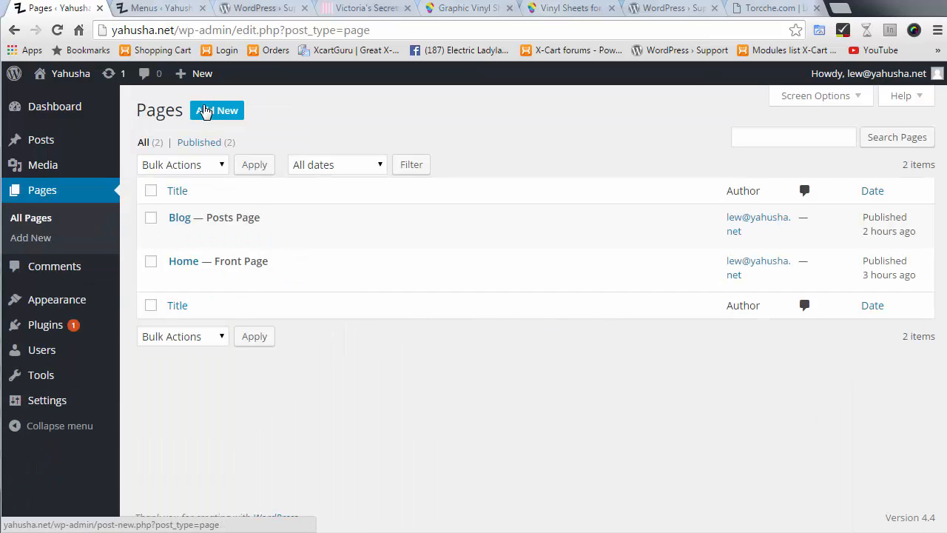
left_click(217, 113)
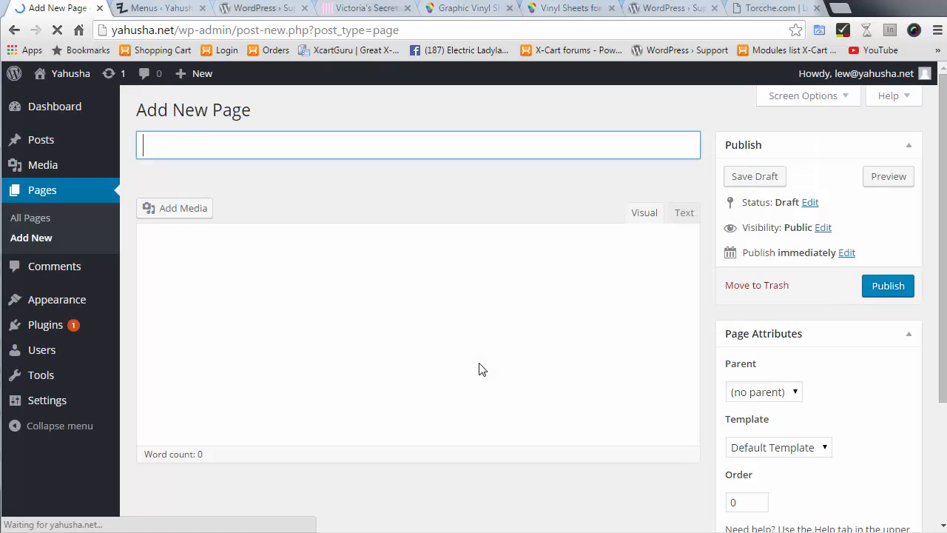
type("Topic")
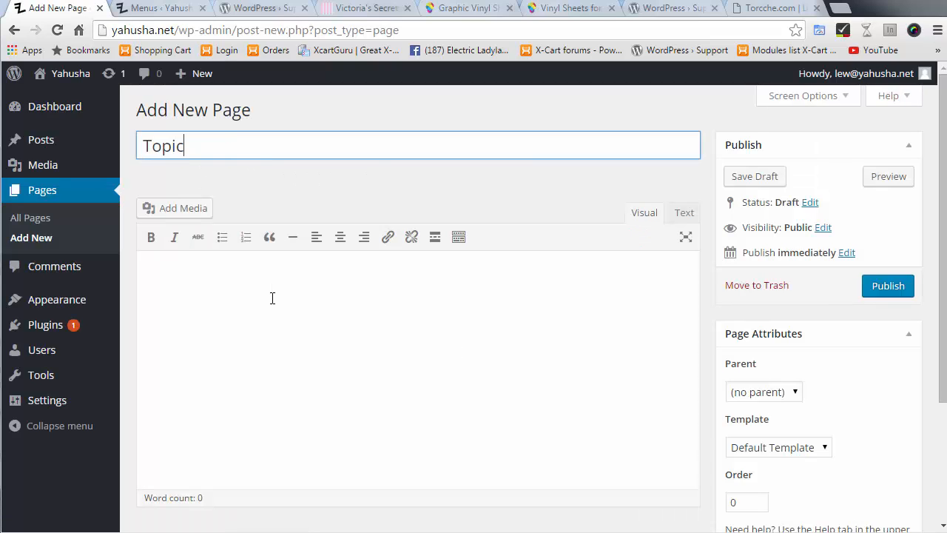
left_click(272, 298)
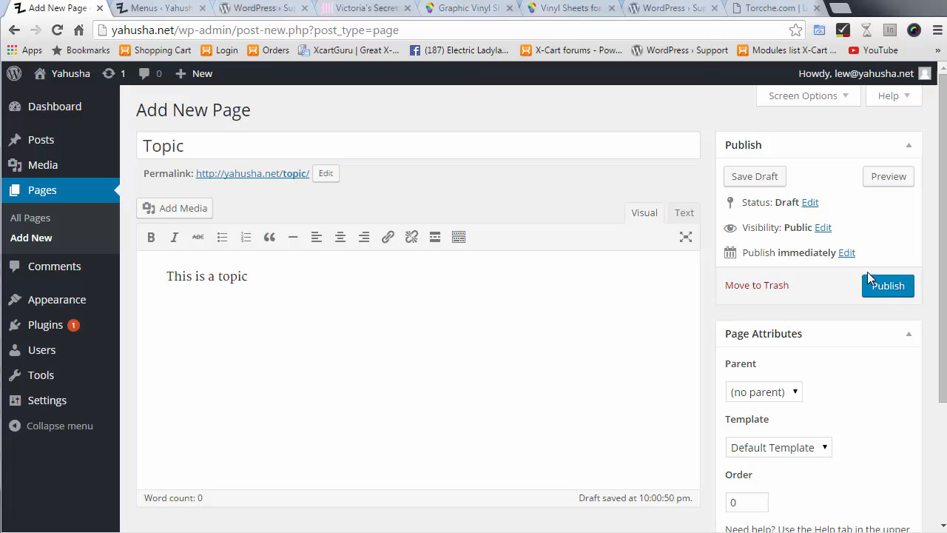
left_click(886, 286)
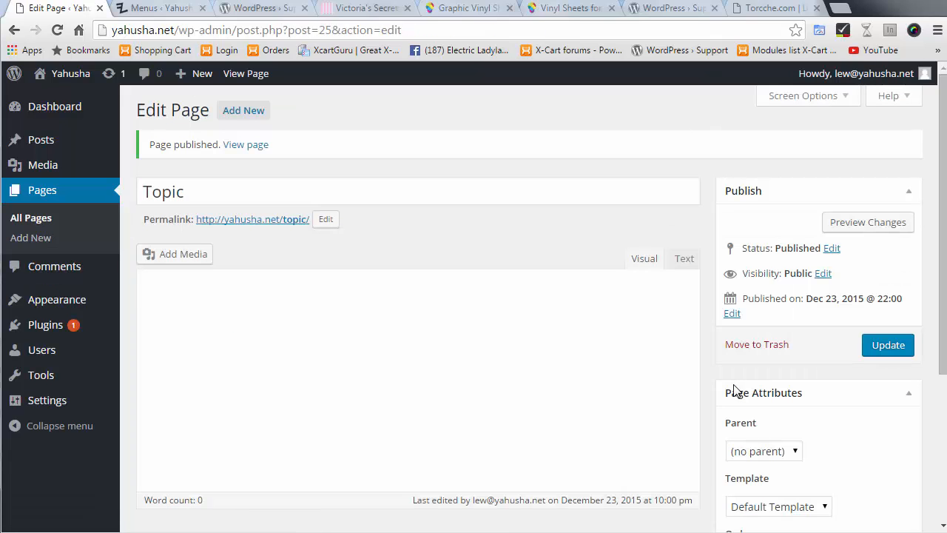
Turn the Custom Fields and Discussion boxes on and back off in the page editor's screen options
scroll(827, 422, "down", 2)
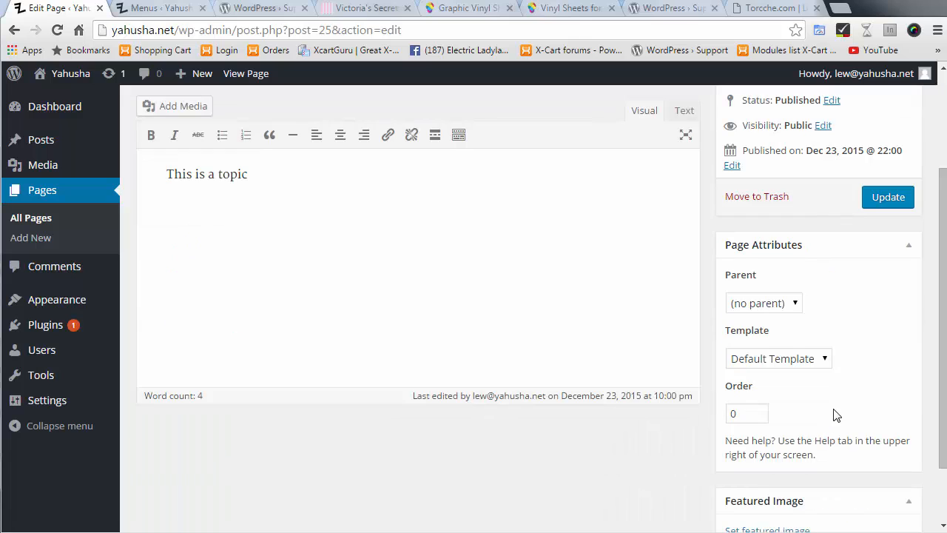
scroll(833, 418, "down", 1)
scroll(833, 418, "up", 3)
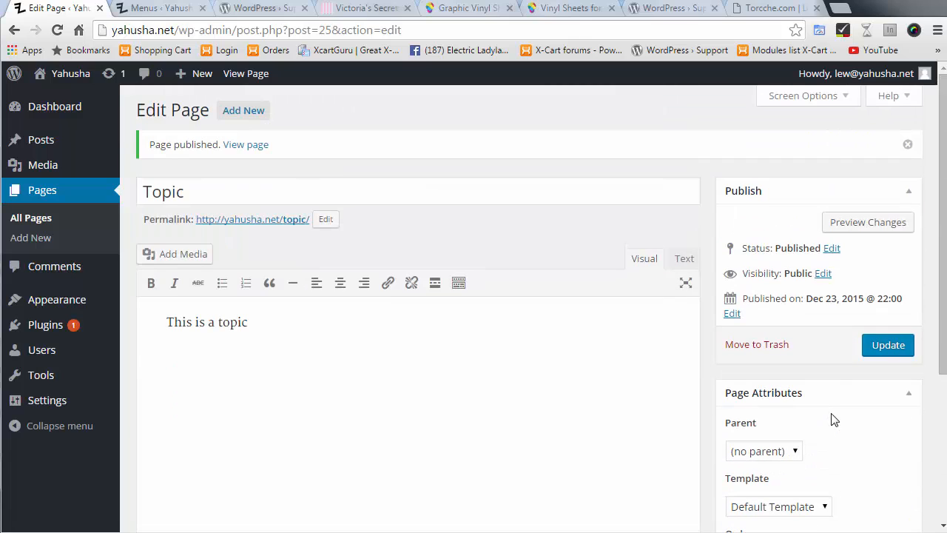
left_click(845, 97)
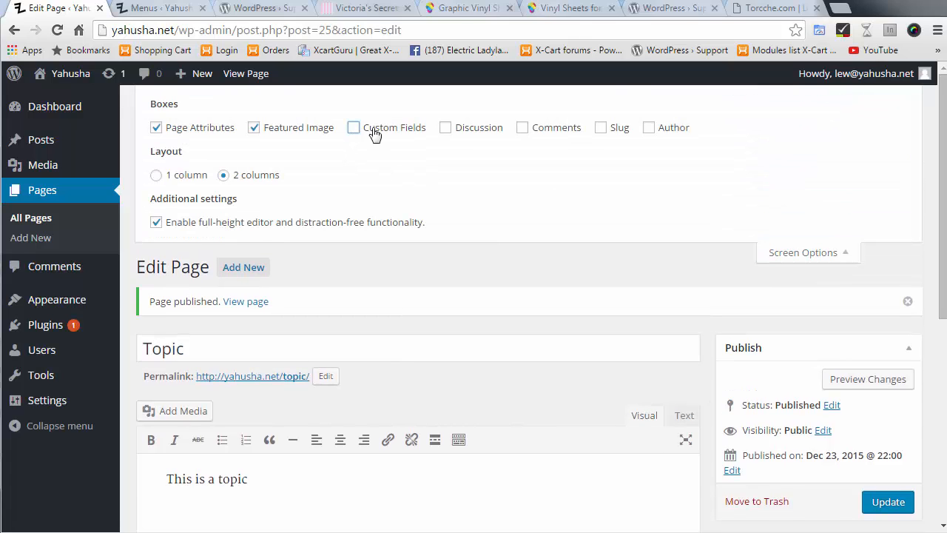
left_click(373, 133)
left_click(448, 132)
left_click(353, 132)
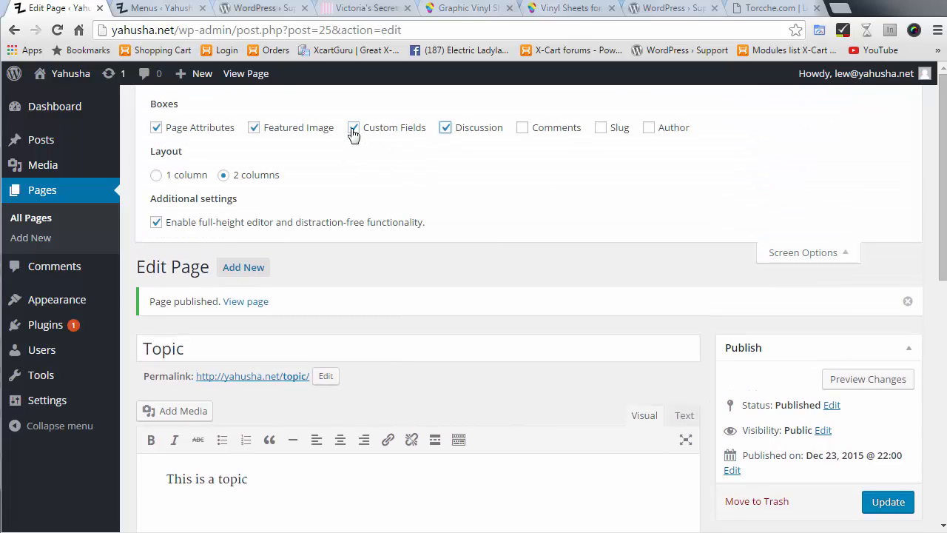
left_click(445, 131)
scroll(515, 310, "down", 3)
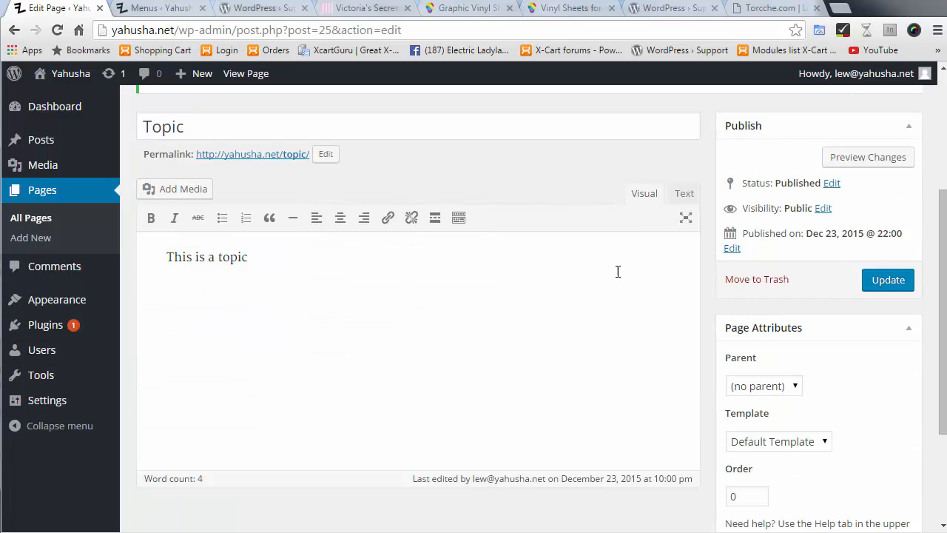
scroll(626, 336, "up", 3)
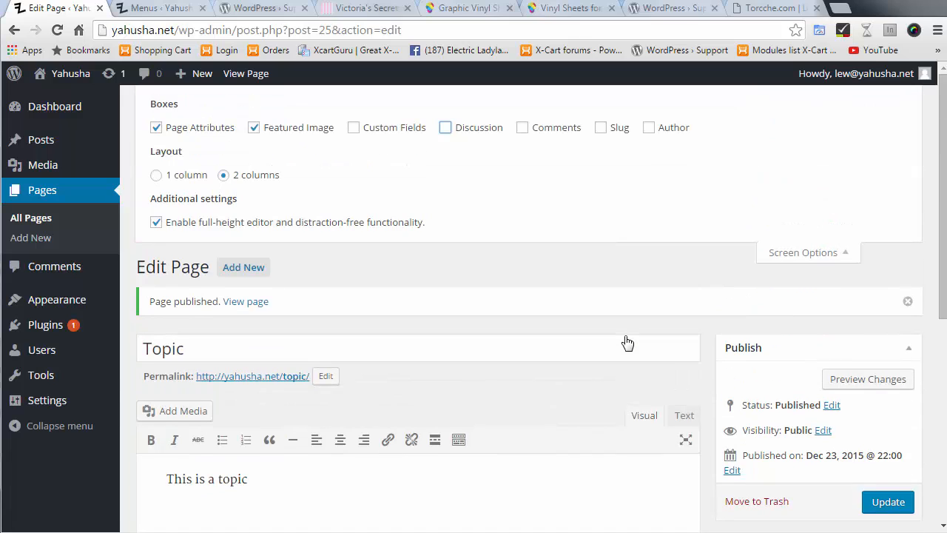
scroll(625, 338, "down", 3)
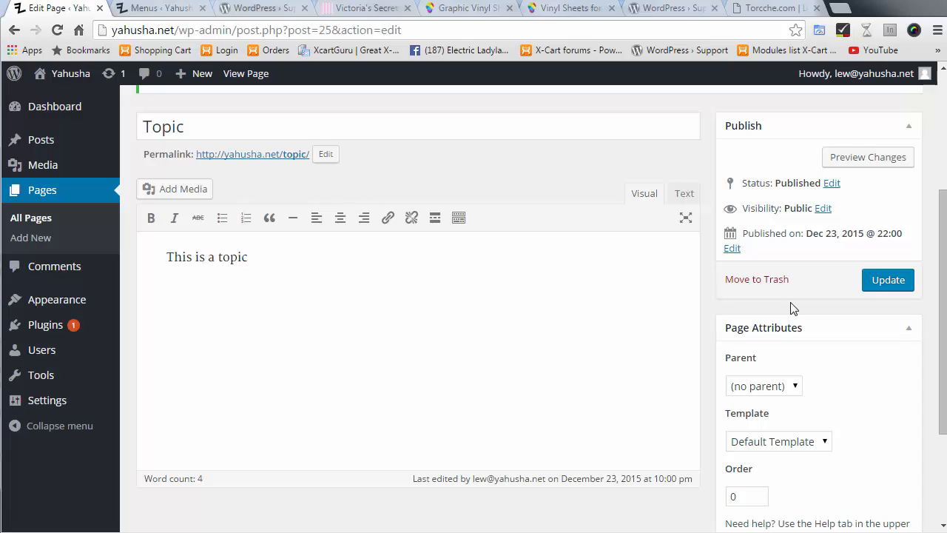
Examine the publish status choices for the Topic page and cancel the status edit
left_click_drag(264, 258, 130, 251)
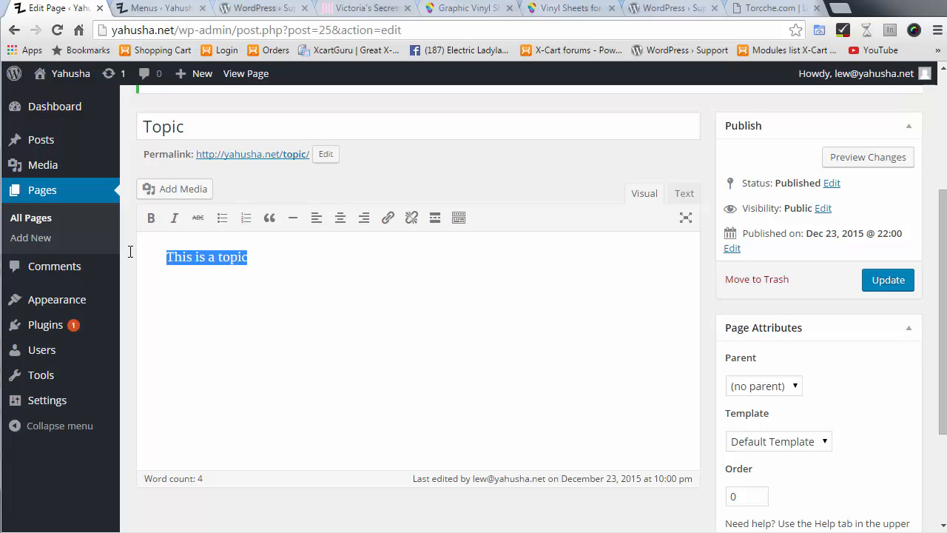
scroll(843, 446, "down", 2)
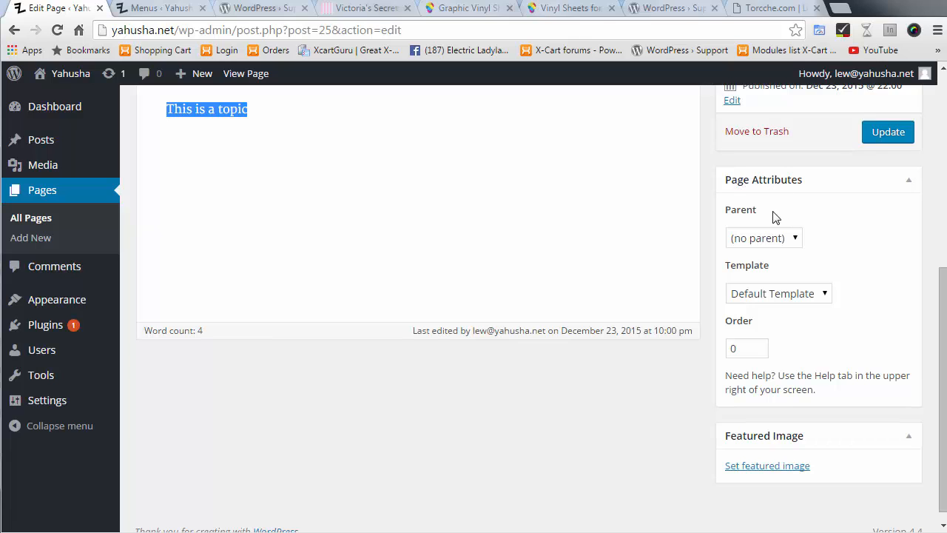
scroll(838, 477, "up", 2)
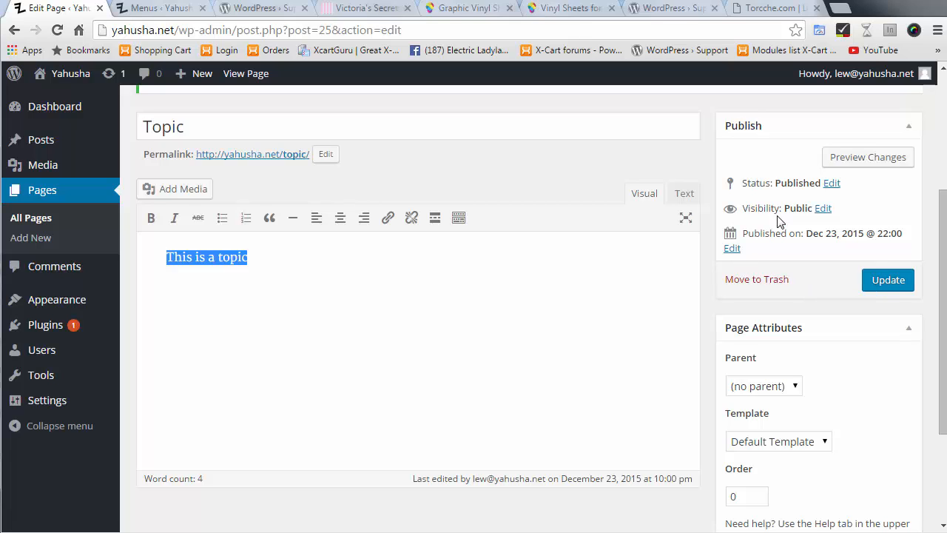
left_click(832, 185)
left_click(821, 207)
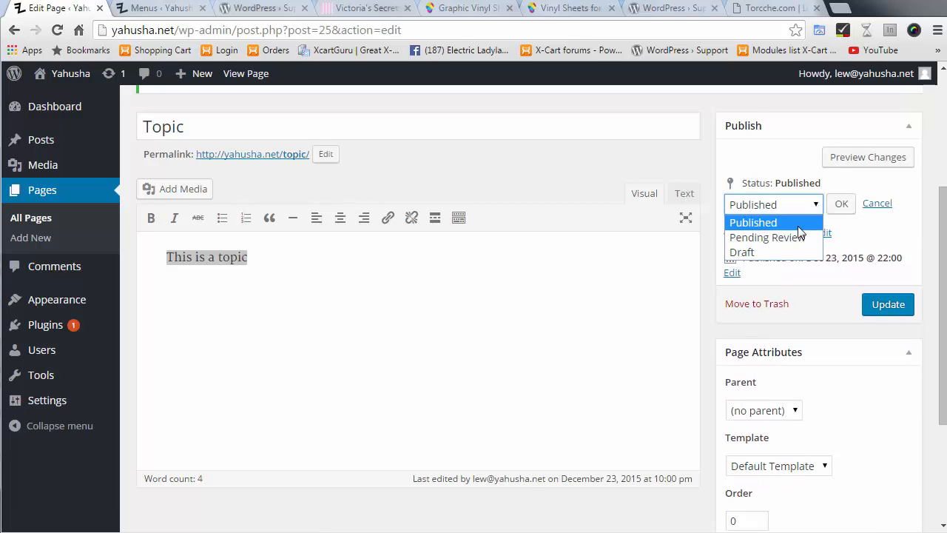
left_click(883, 237)
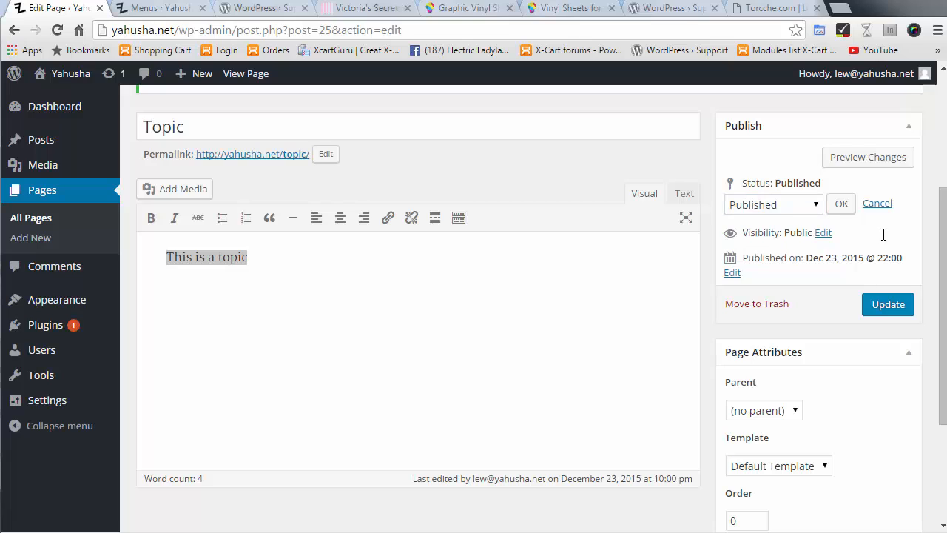
left_click(877, 204)
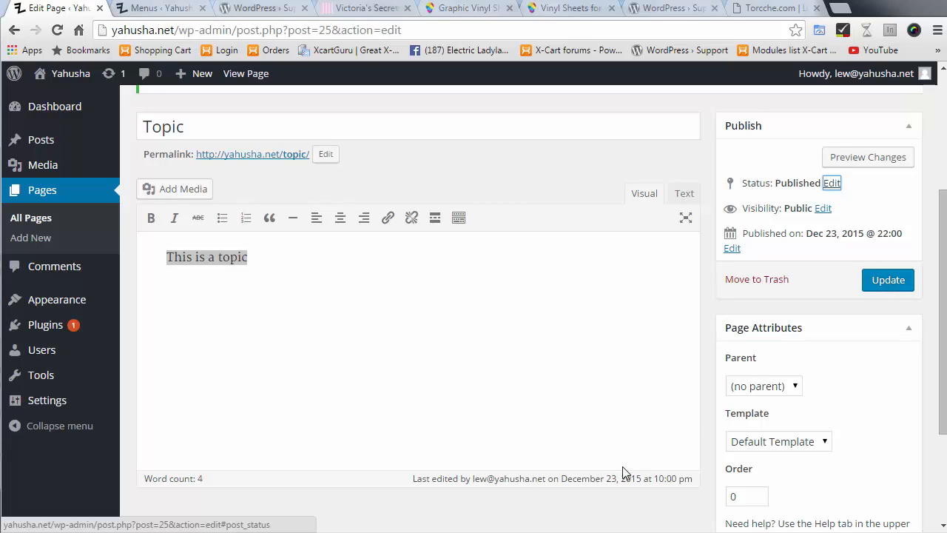
Set the Topic page's template to Full Width and its order to 10
scroll(839, 377, "down", 1)
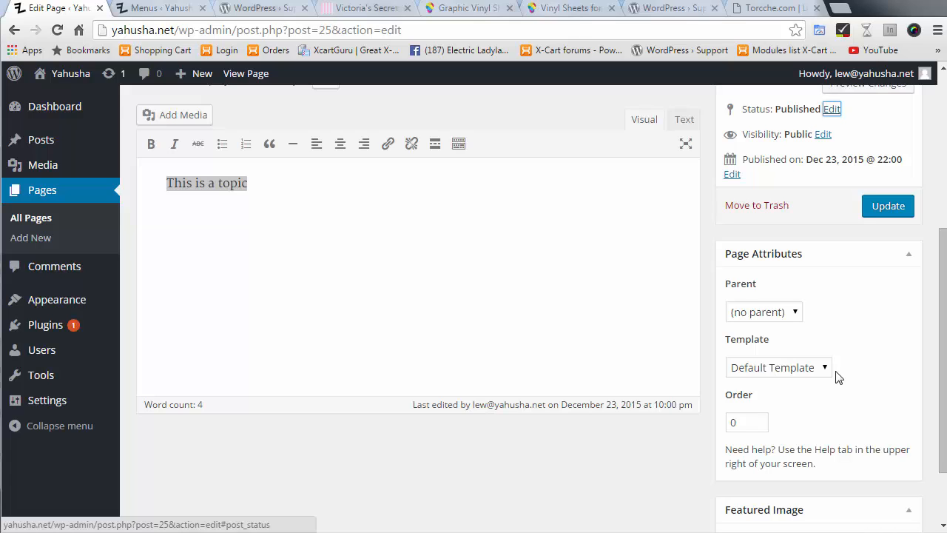
scroll(834, 373, "down", 1)
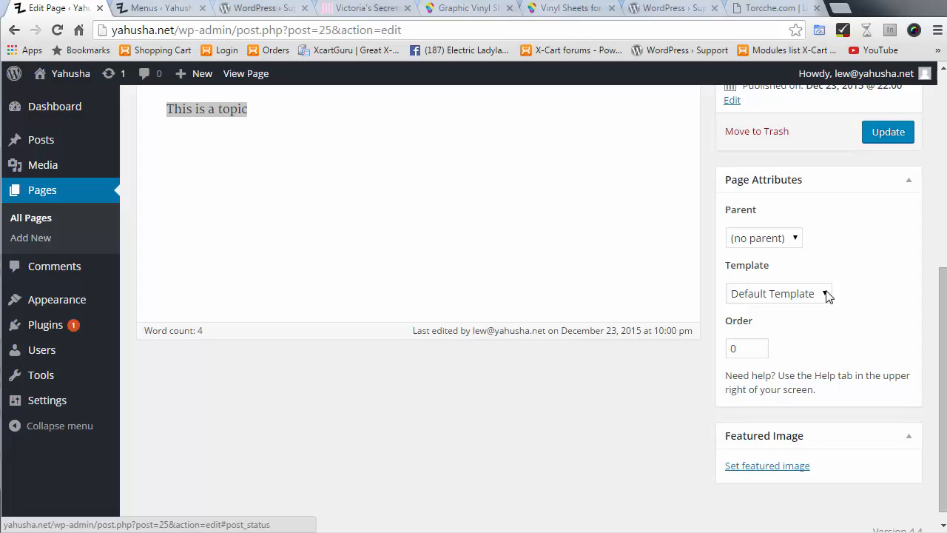
left_click(826, 293)
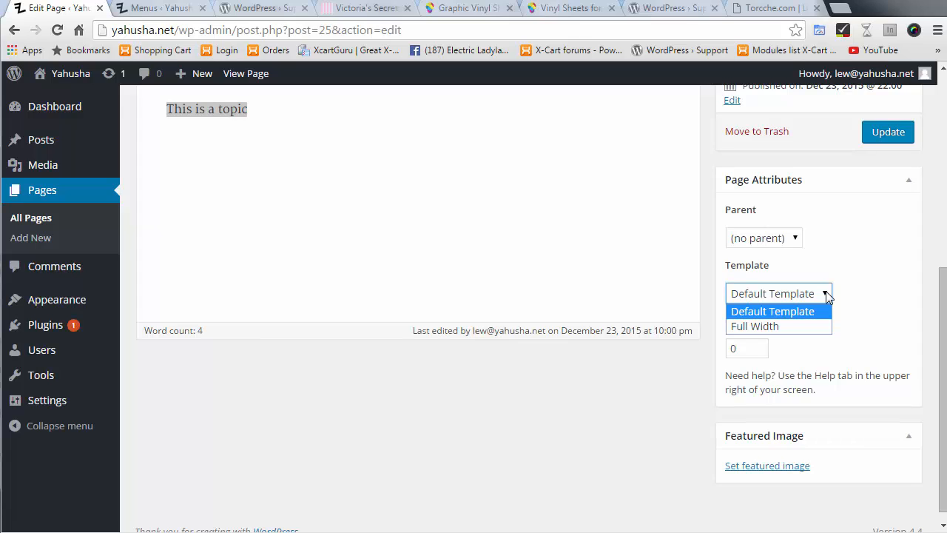
left_click(785, 326)
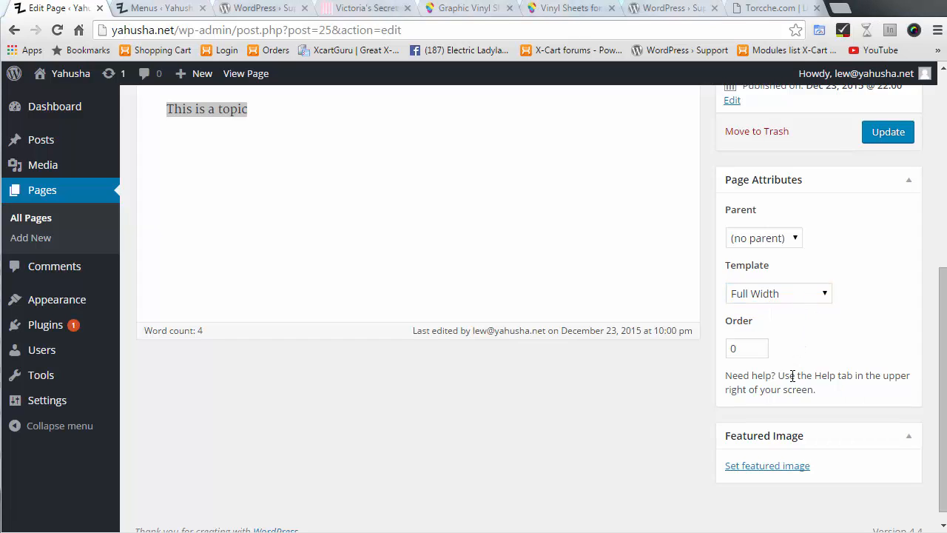
left_click_drag(753, 351, 704, 357)
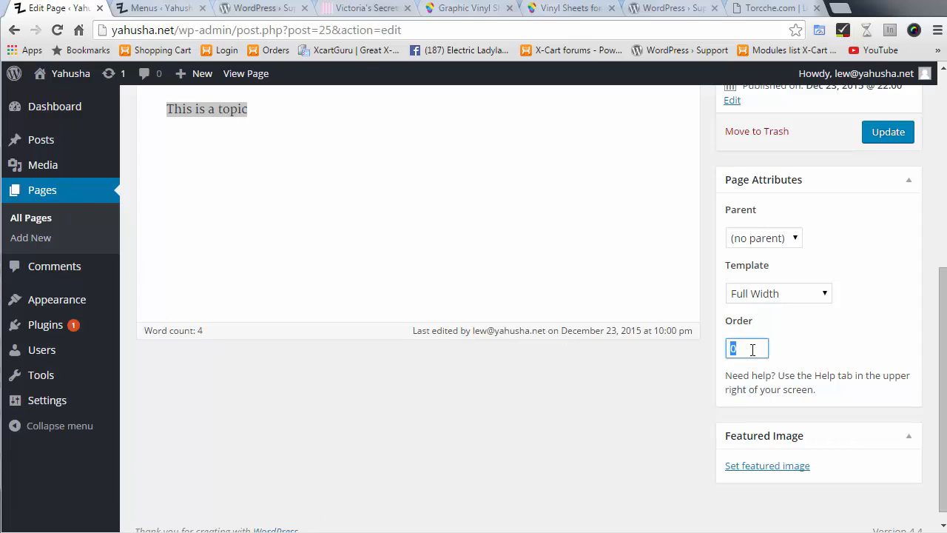
type("10")
scroll(843, 388, "up", 2)
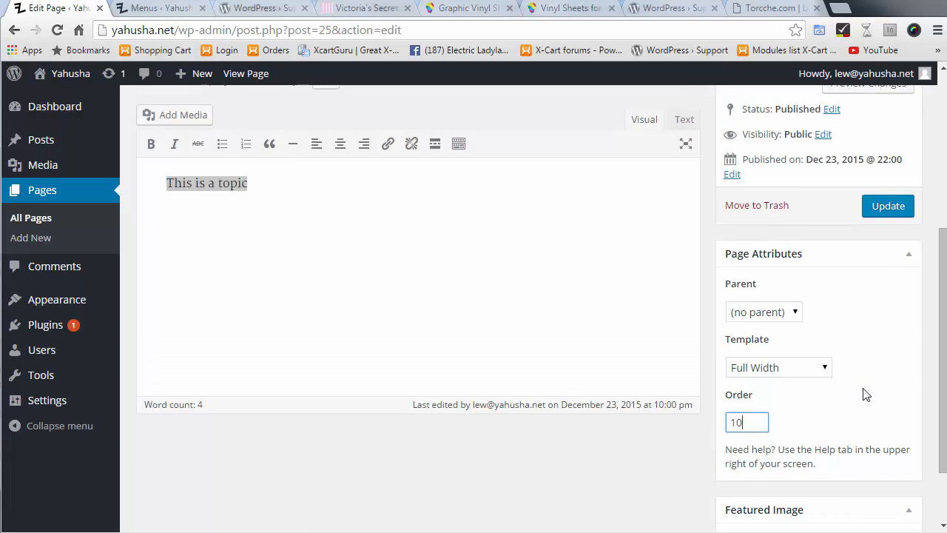
Update the Topic page to save its new template and order
left_click(889, 280)
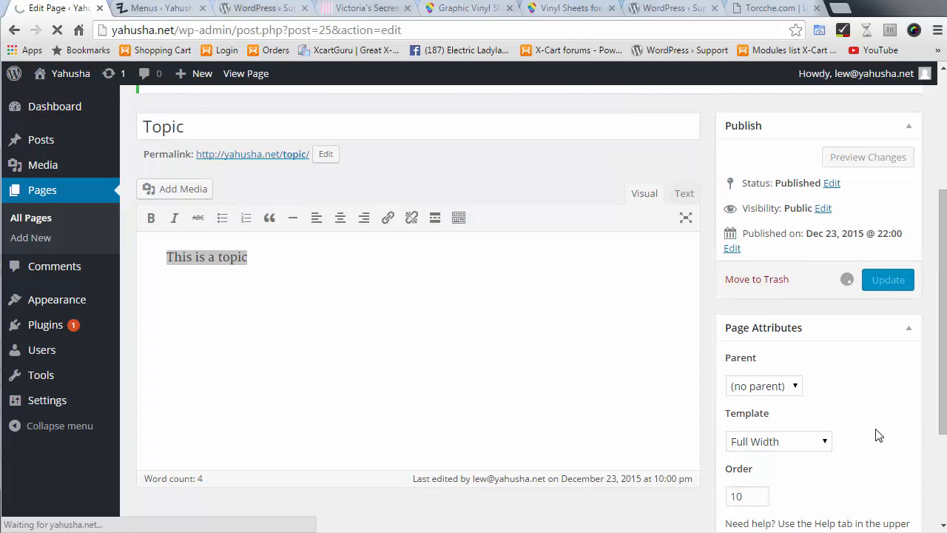
scroll(865, 429, "down", 1)
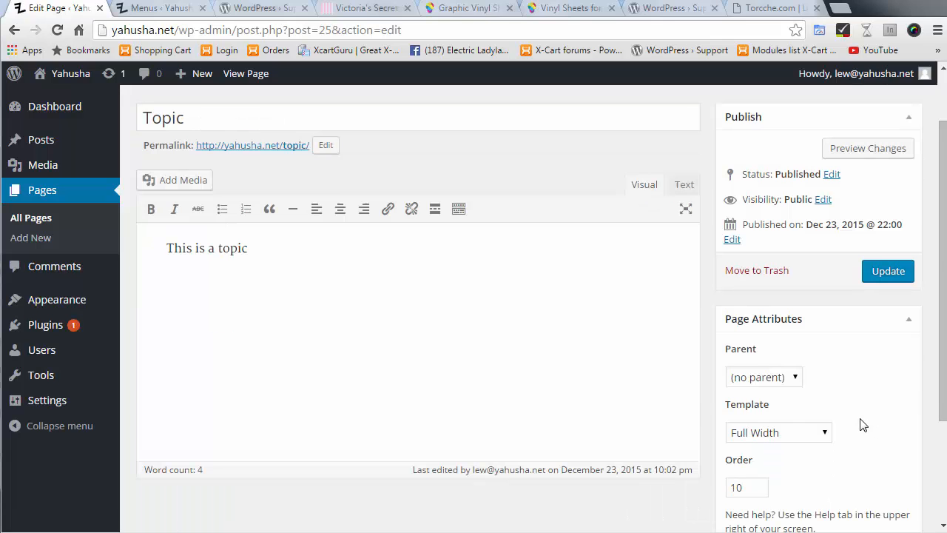
Set the Blog page's order to 999, update the page and return to the list of all pages
left_click(44, 197)
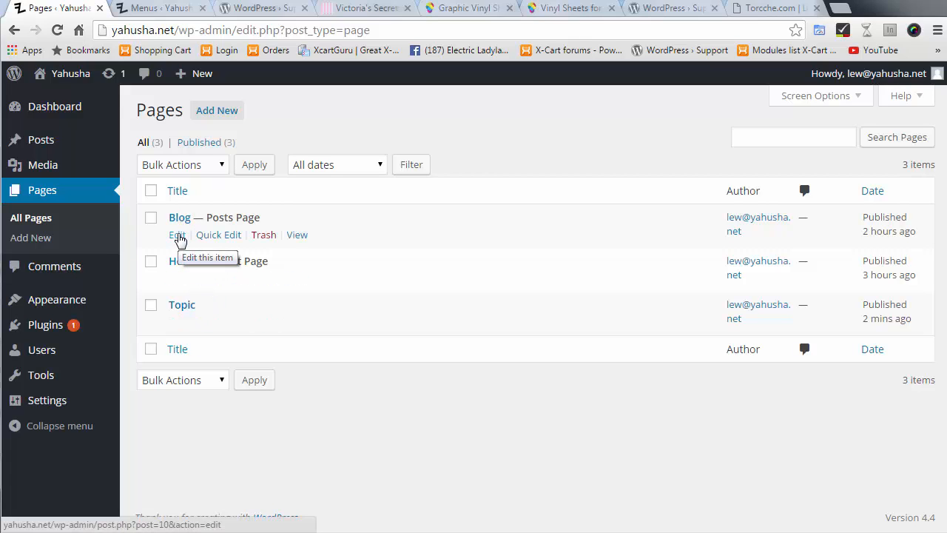
left_click(178, 236)
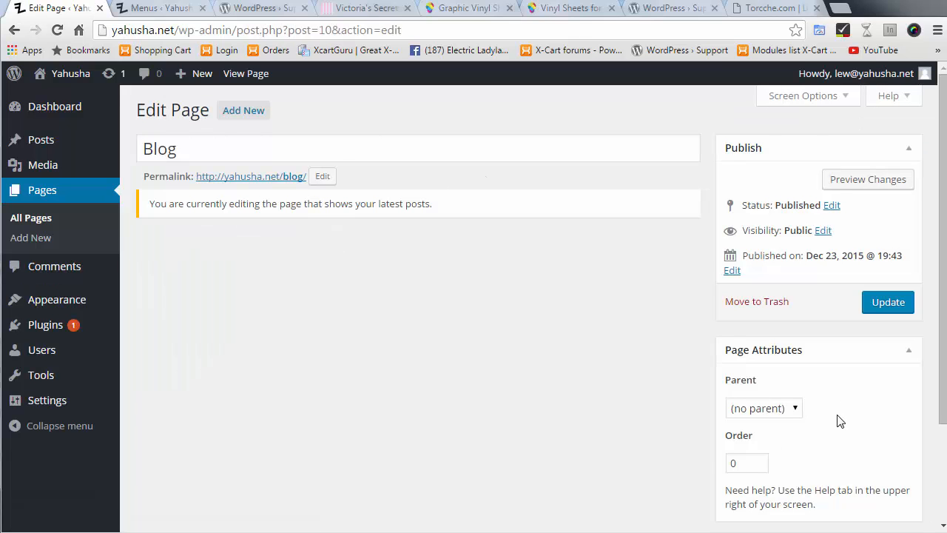
scroll(840, 420, "down", 1)
double_click(737, 387)
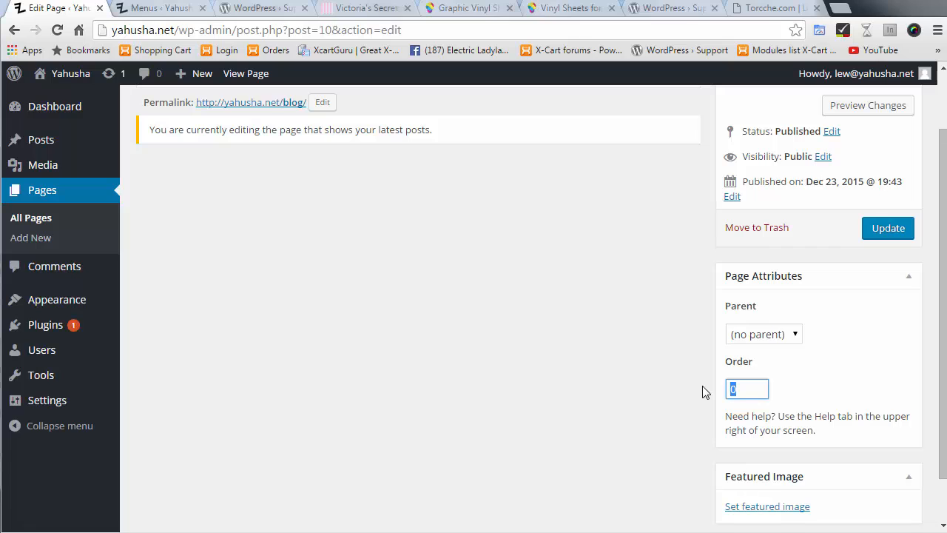
type("999")
left_click(883, 233)
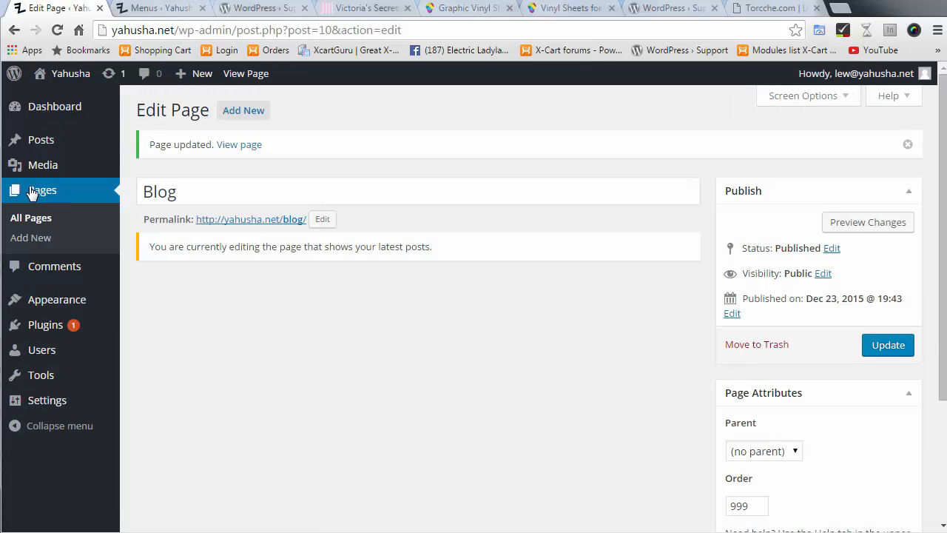
left_click(31, 192)
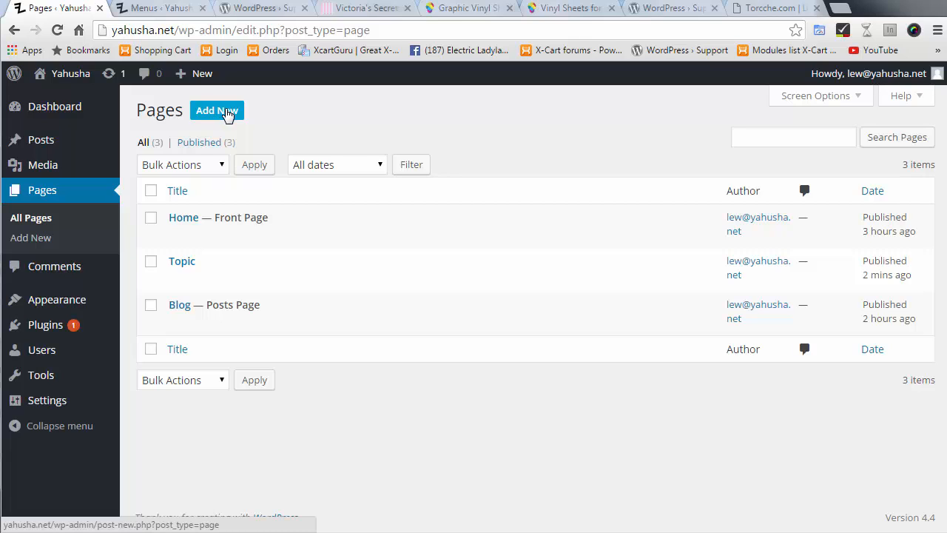
Create and publish a page titled "Subpage" with the body text "This is the subpage." and Topic as its parent
left_click(227, 115)
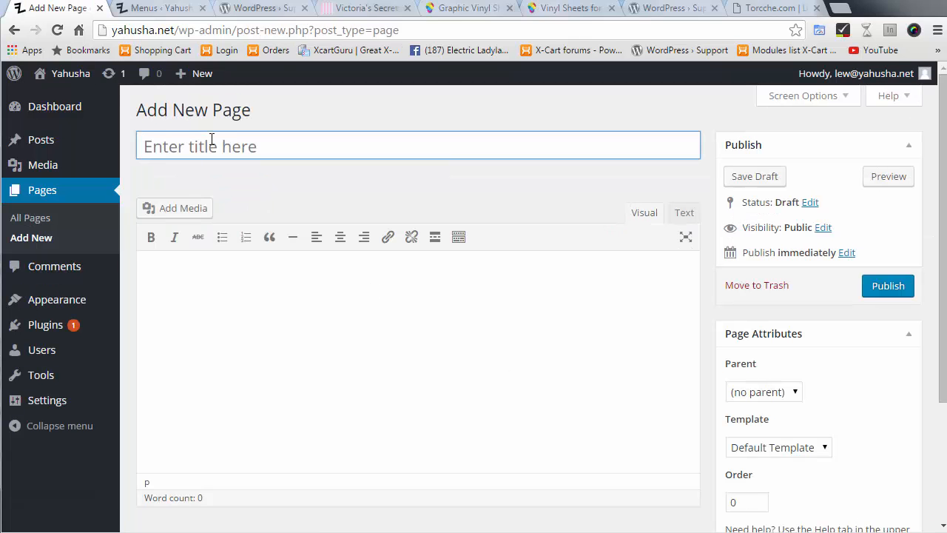
type("Subpage")
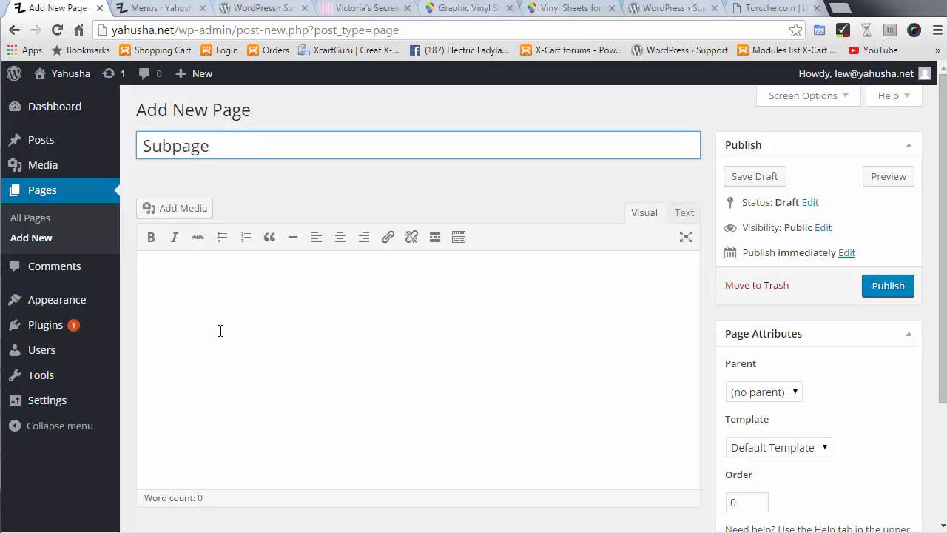
left_click(238, 287)
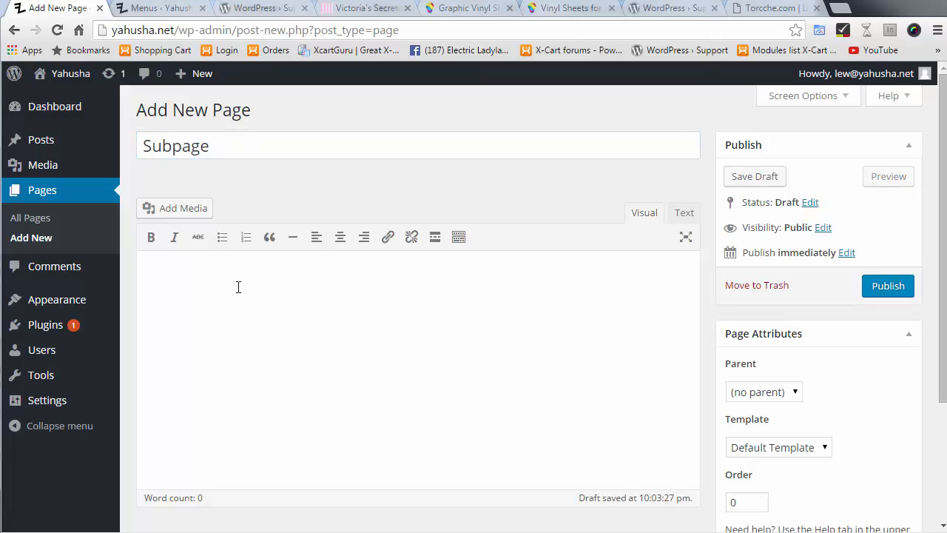
type("This is the subpage.")
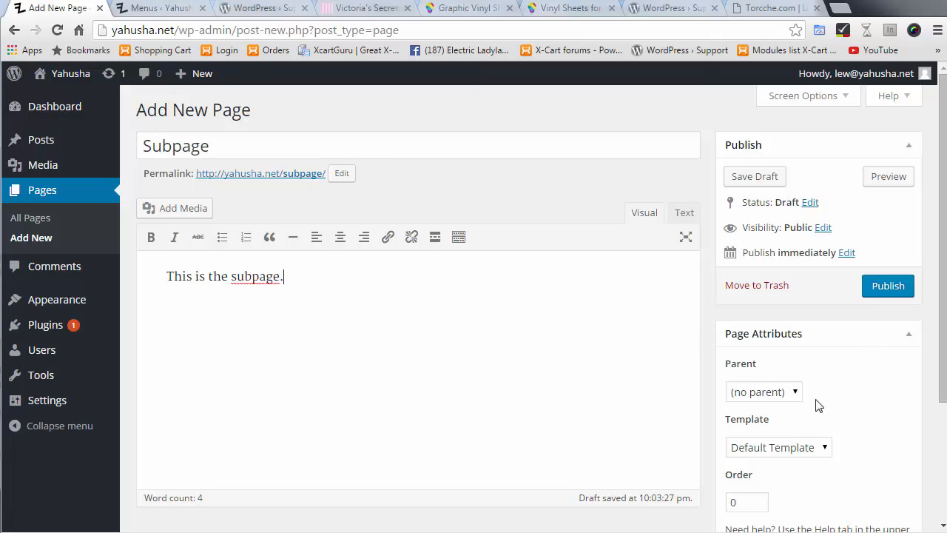
left_click(798, 392)
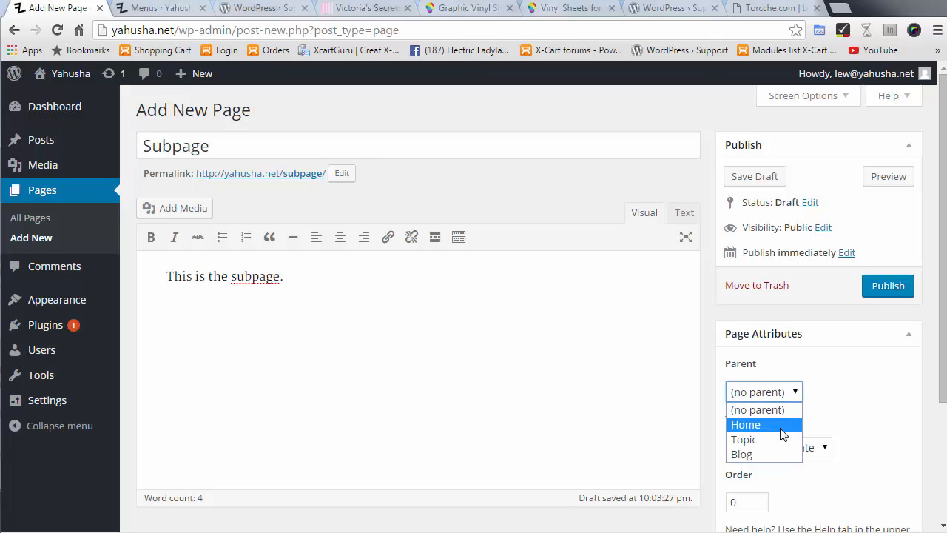
left_click(780, 440)
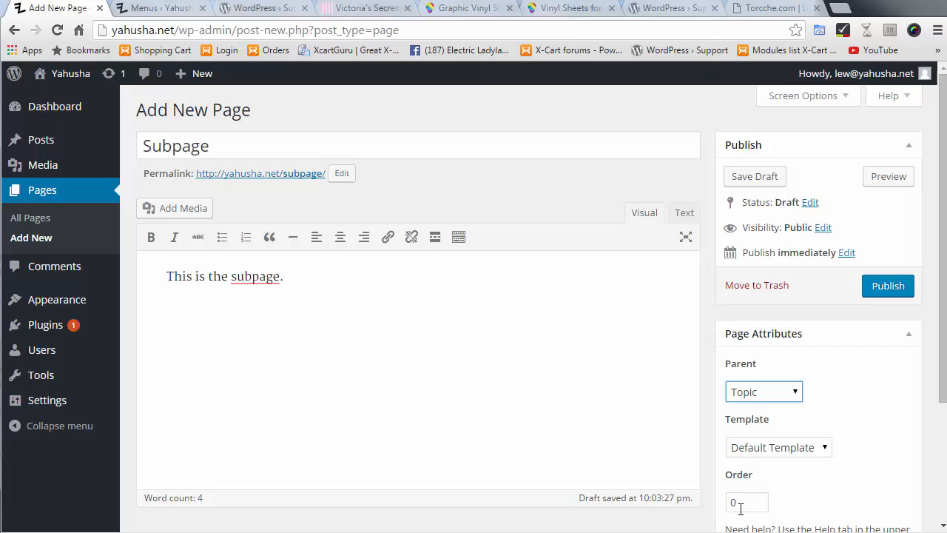
left_click(891, 290)
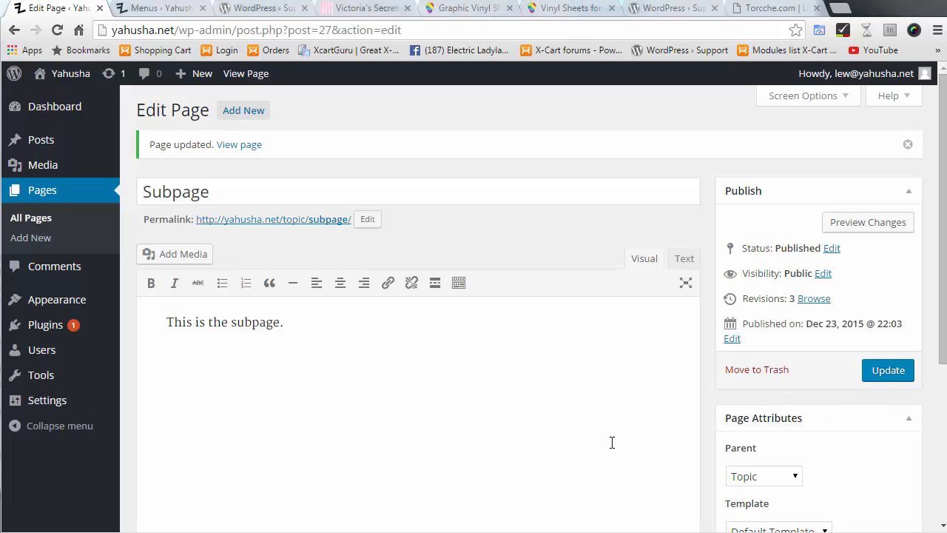
Add "Change." to the end of the Subpage's body text and update the page
left_click(346, 325)
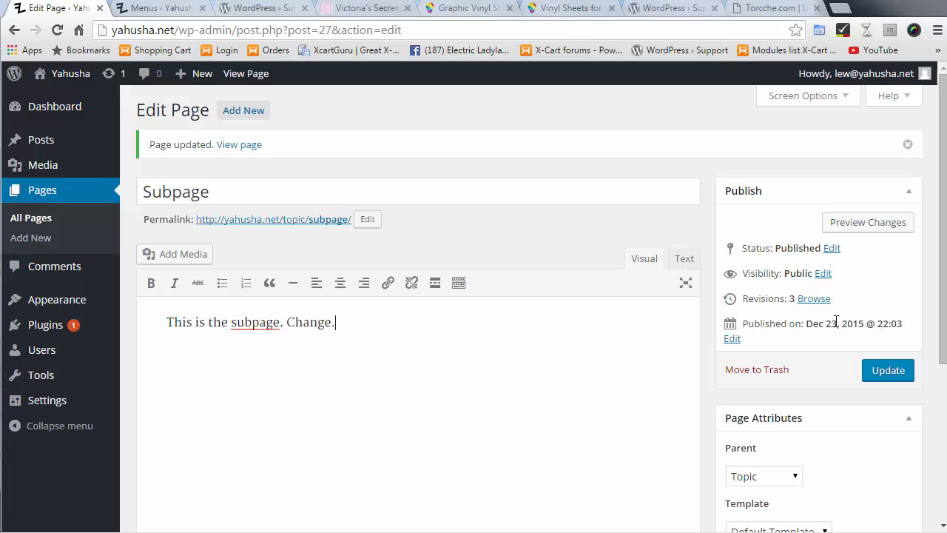
left_click(888, 371)
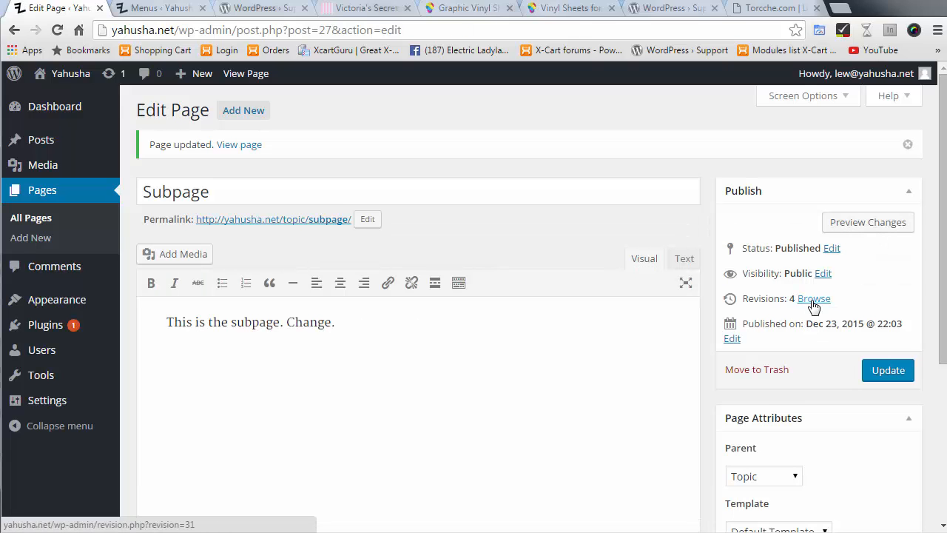
Browse the Subpage's revisions, restore the 22:03 one reading "This is the subpage. Change", and update the page
left_click(813, 300)
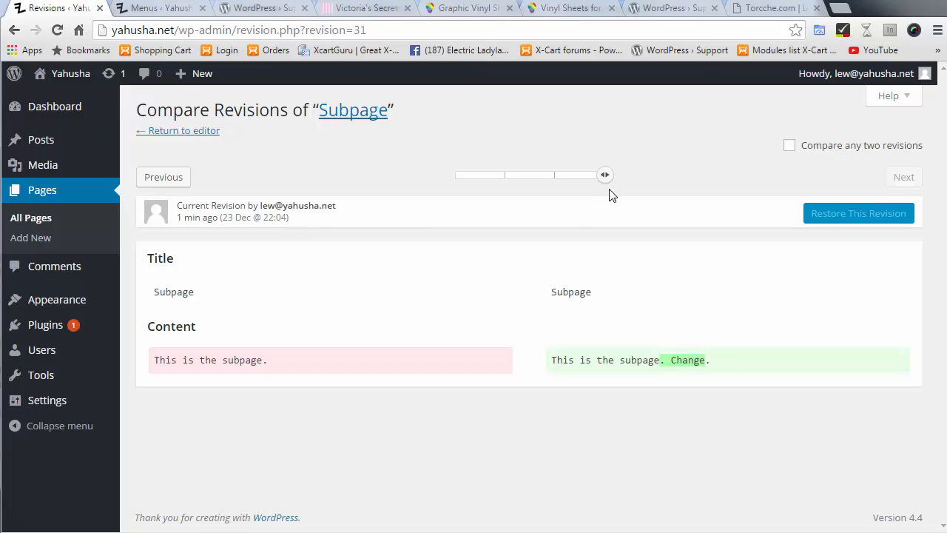
left_click_drag(607, 176, 556, 184)
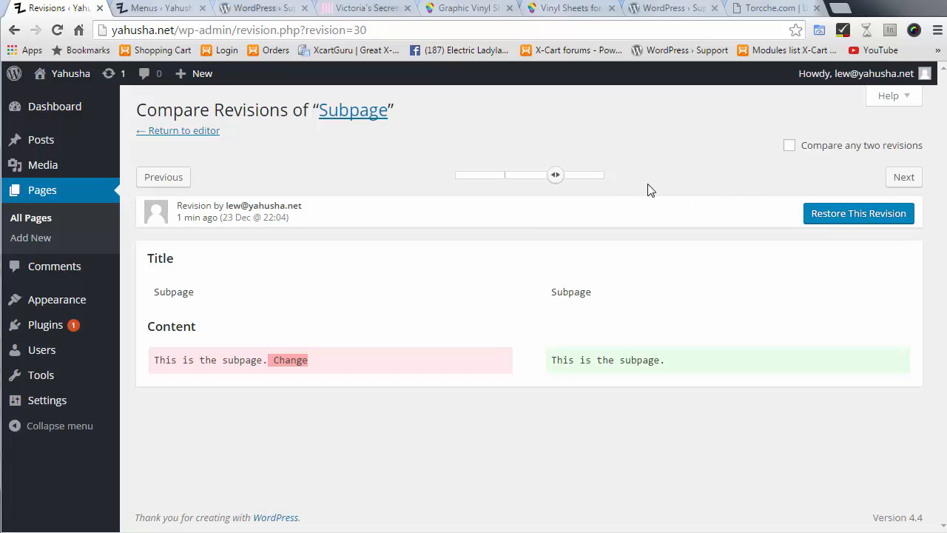
left_click_drag(555, 175, 509, 185)
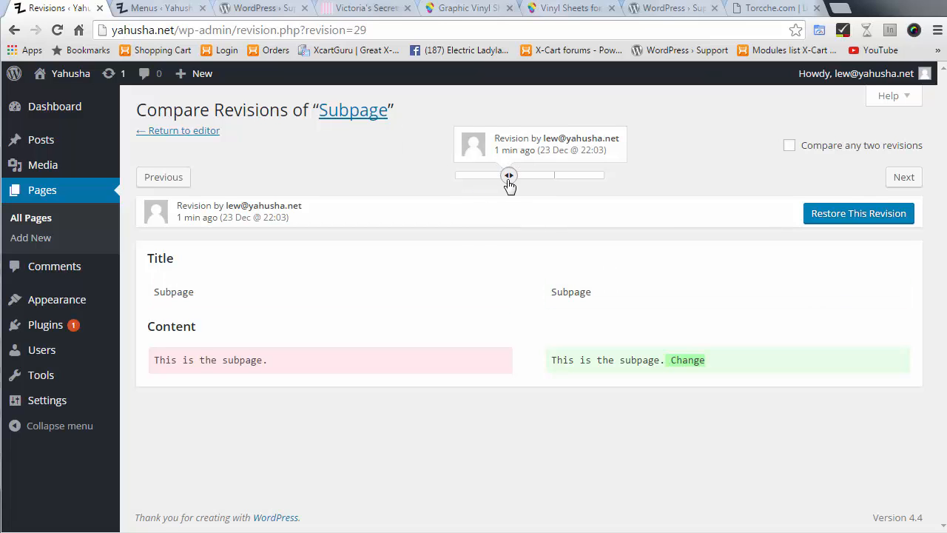
left_click(892, 216)
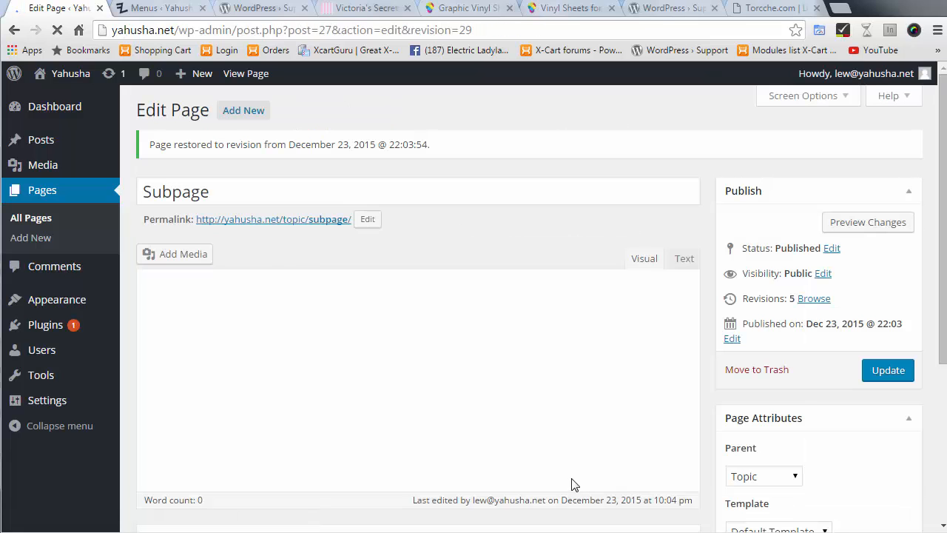
left_click(886, 371)
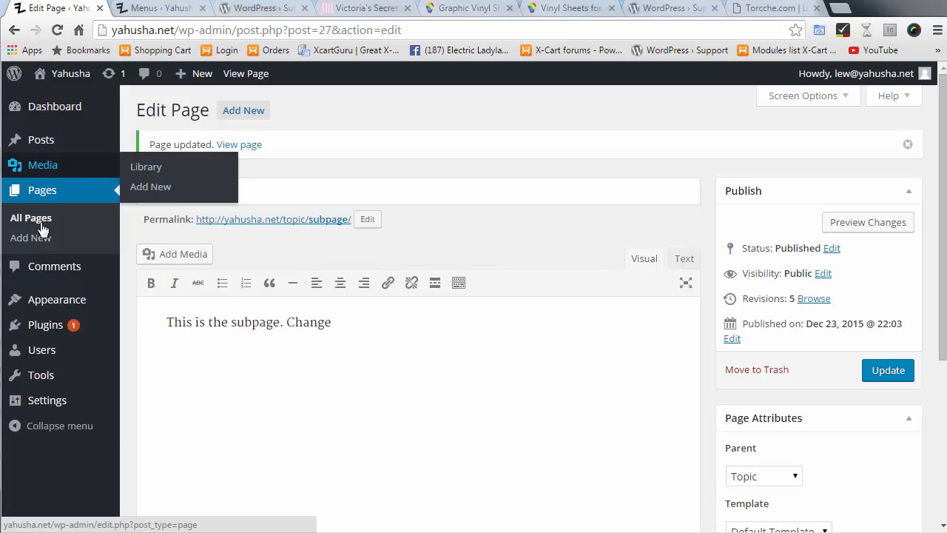
Add the Topic and Subpage pages to the site's Main menu
mouse_move(47, 303)
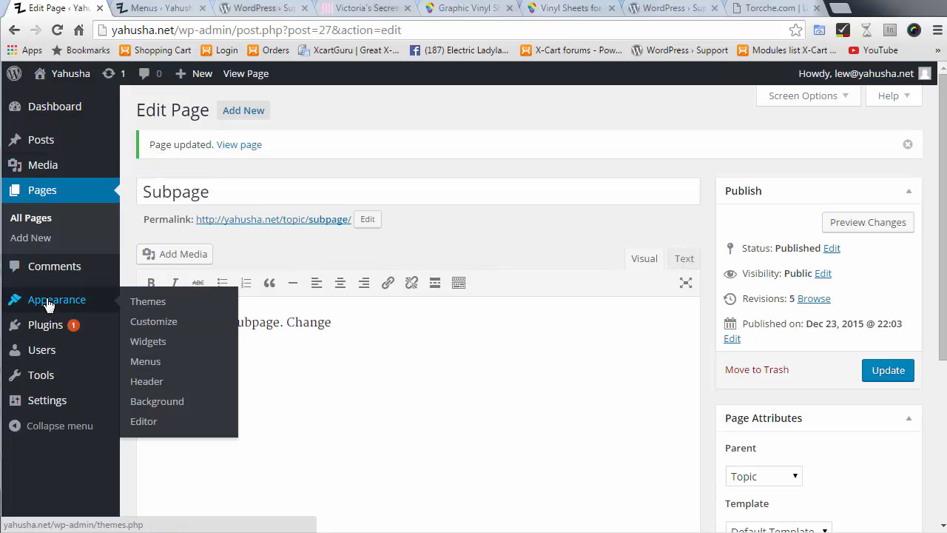
left_click(151, 362)
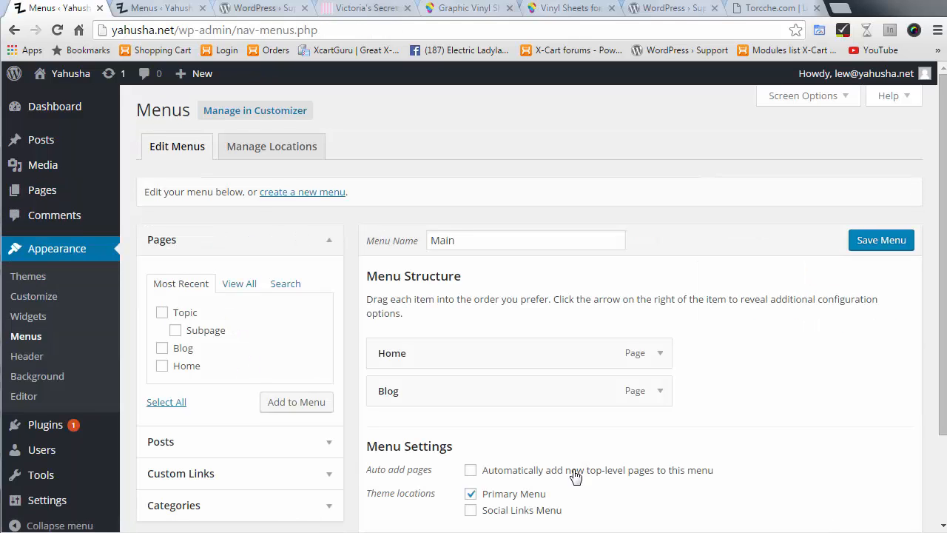
left_click(163, 313)
left_click(175, 331)
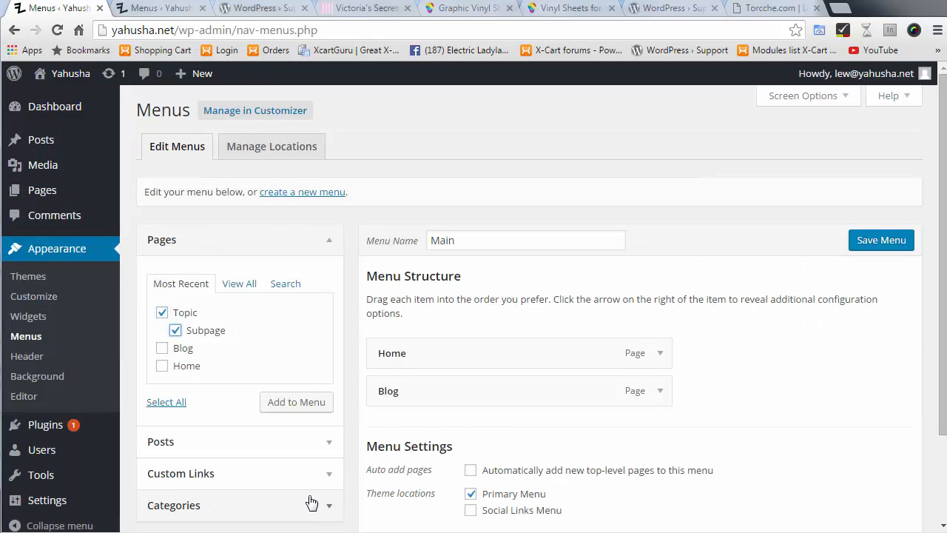
left_click(275, 405)
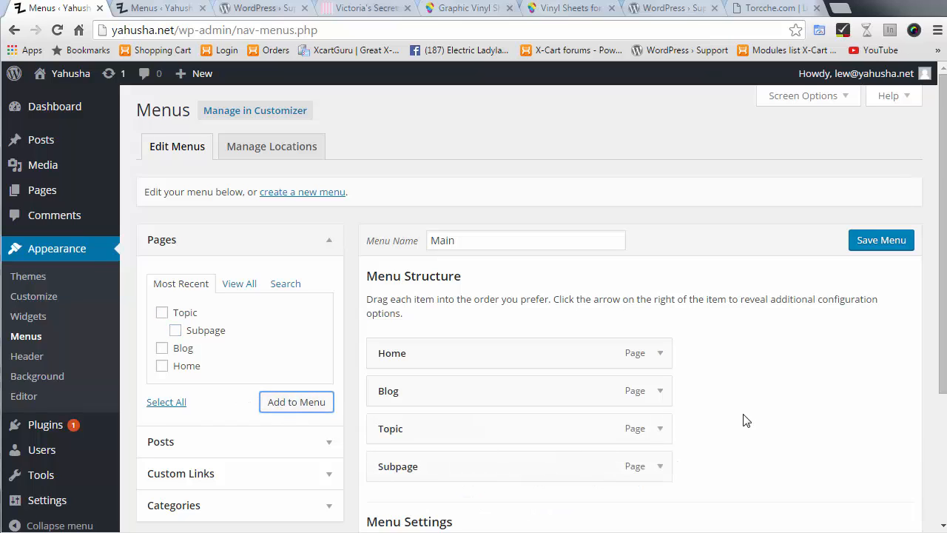
Nest Subpage as a sub item under Topic in the Main menu structure
scroll(744, 418, "down", 2)
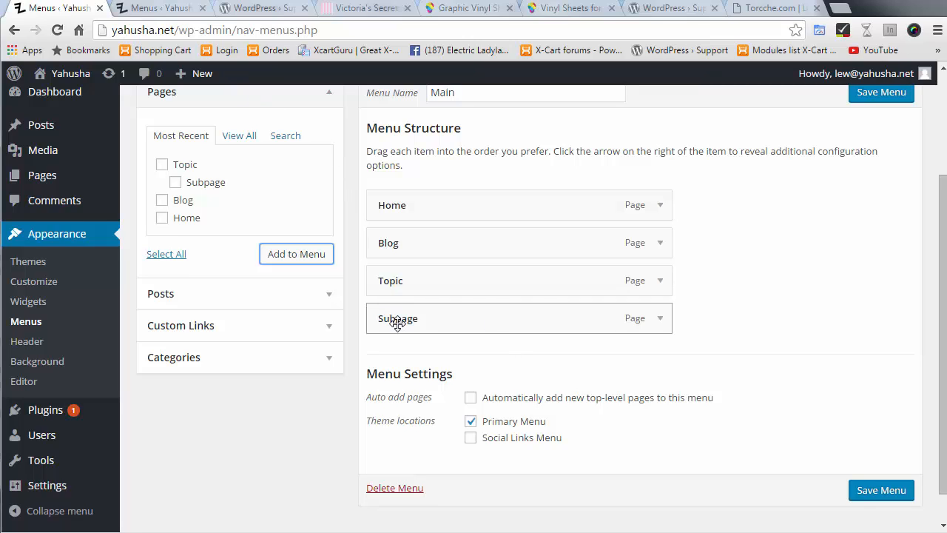
left_click_drag(397, 323, 431, 333)
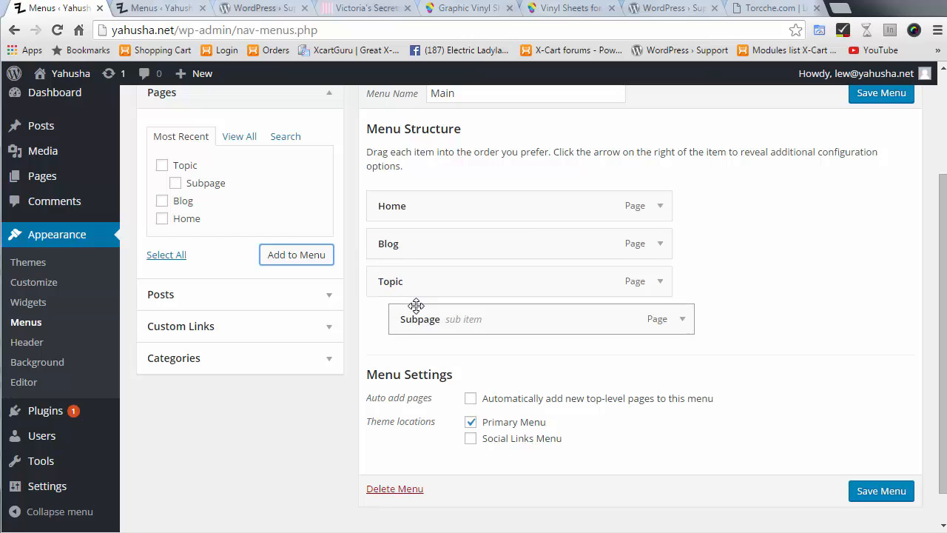
mouse_move(414, 315)
left_mouse_down()
mouse_move(385, 314)
mouse_move(382, 323)
mouse_move(427, 327)
left_mouse_up()
Remove Blog from the Main menu and save the menu
left_click(659, 252)
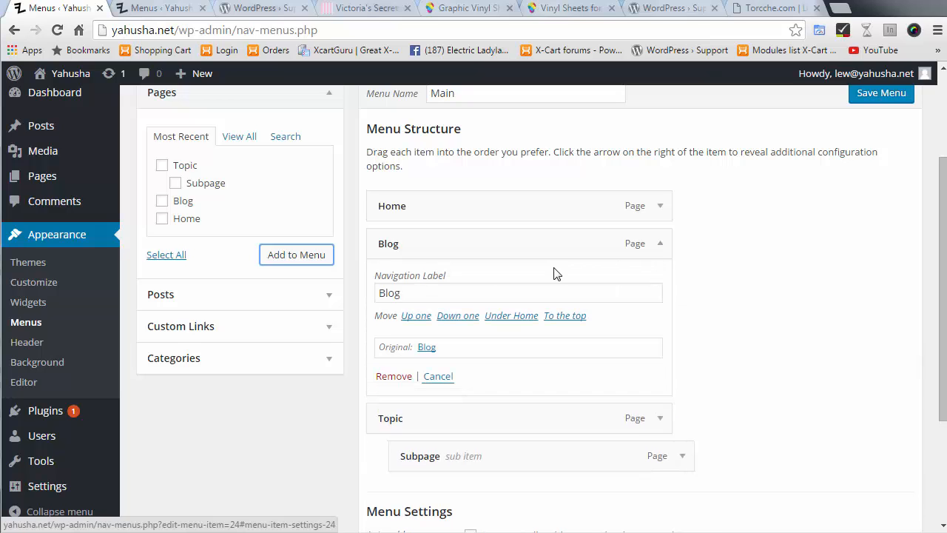
left_click(392, 377)
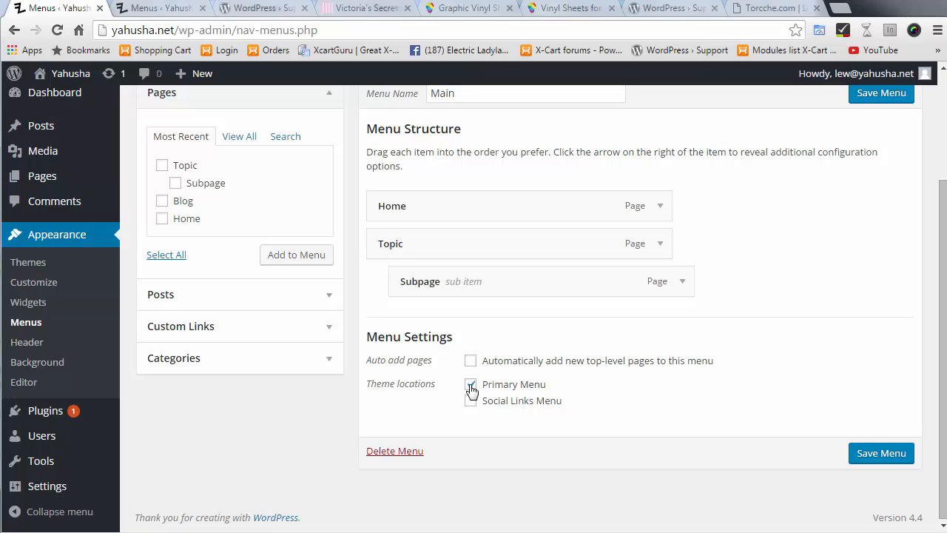
left_click_drag(368, 384, 427, 383)
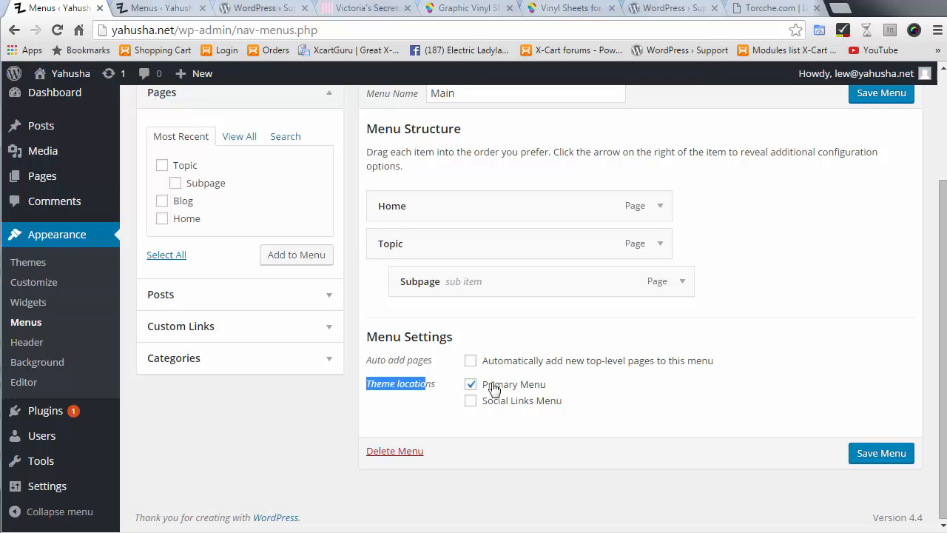
left_click(885, 457)
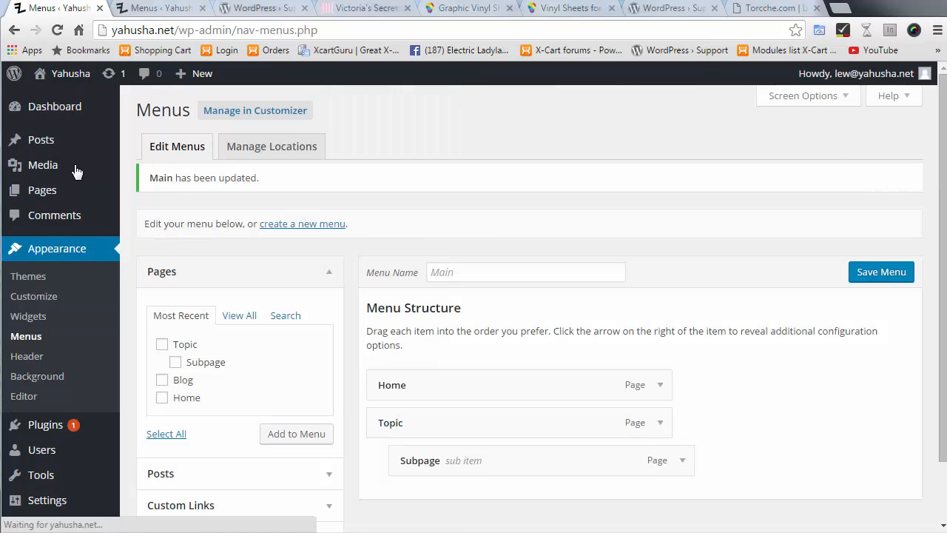
Visit the live site and examine the home page and its navigation, including the Topic dropdown
mouse_move(49, 77)
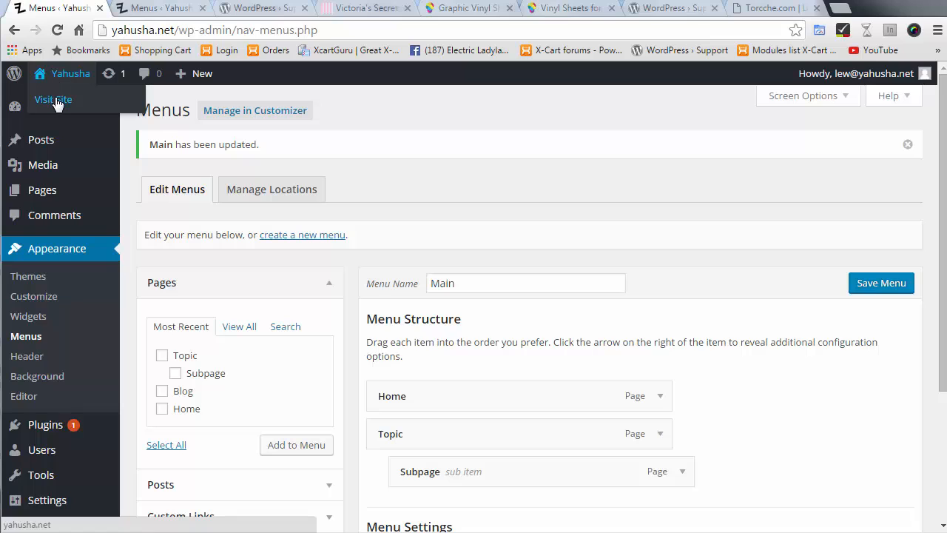
left_click(52, 97)
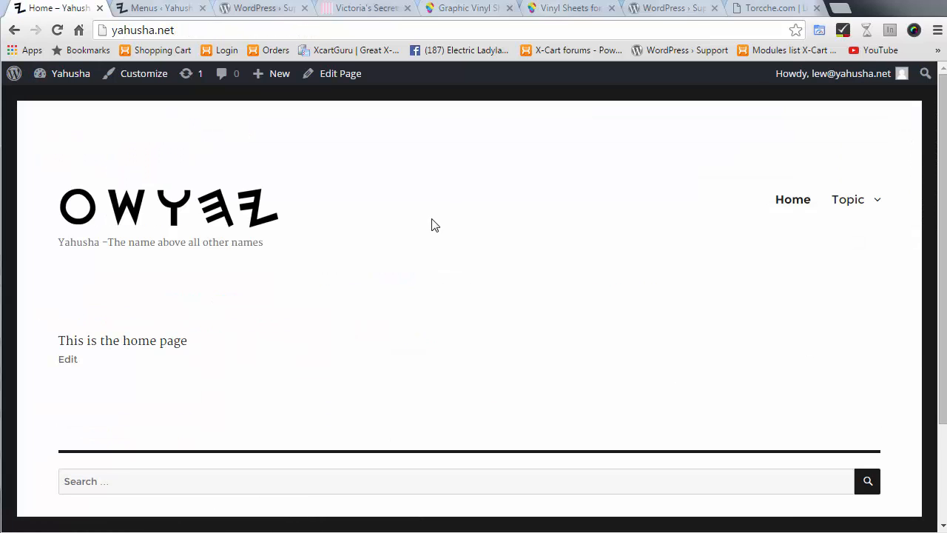
scroll(433, 225, "down", 2)
scroll(444, 236, "up", 2)
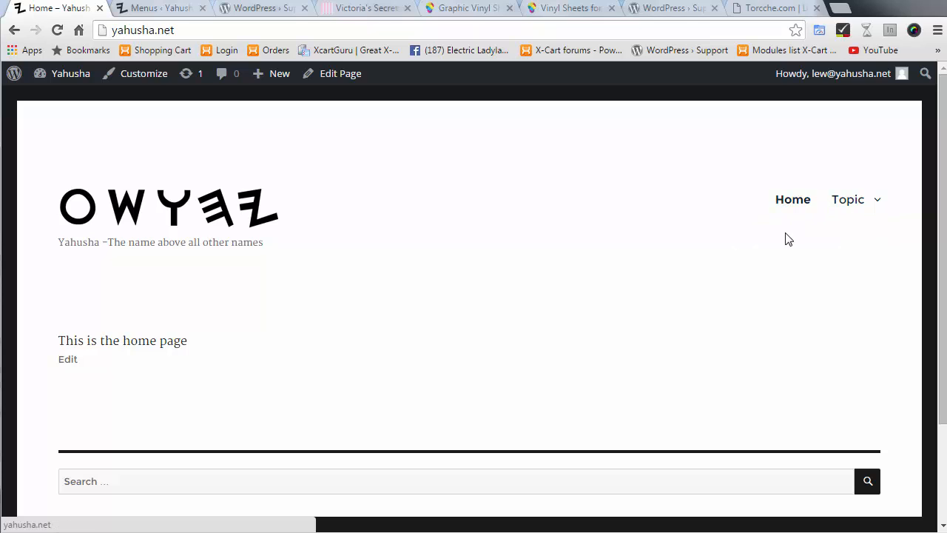
mouse_move(853, 211)
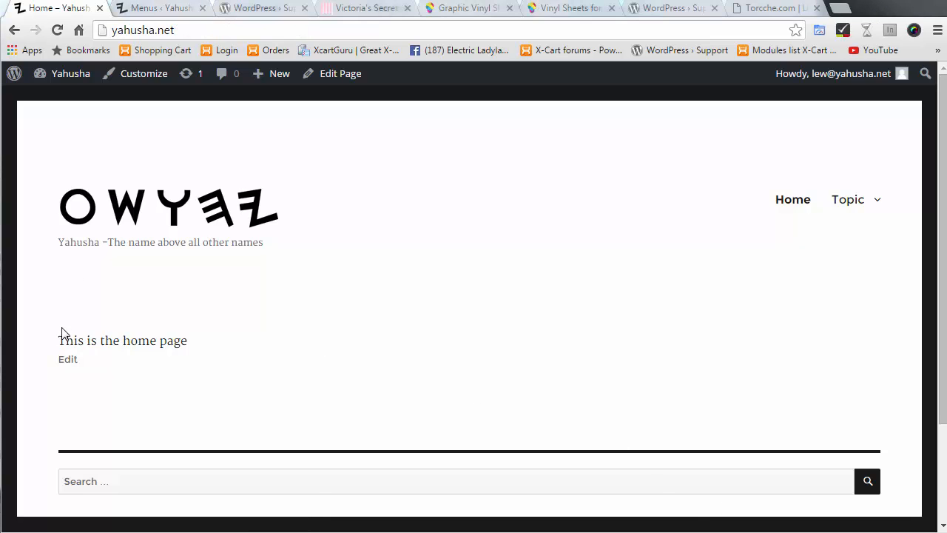
Open the Home page for editing and add a bulleted list with the items "List item" and "List item\" below its text
mouse_move(52, 76)
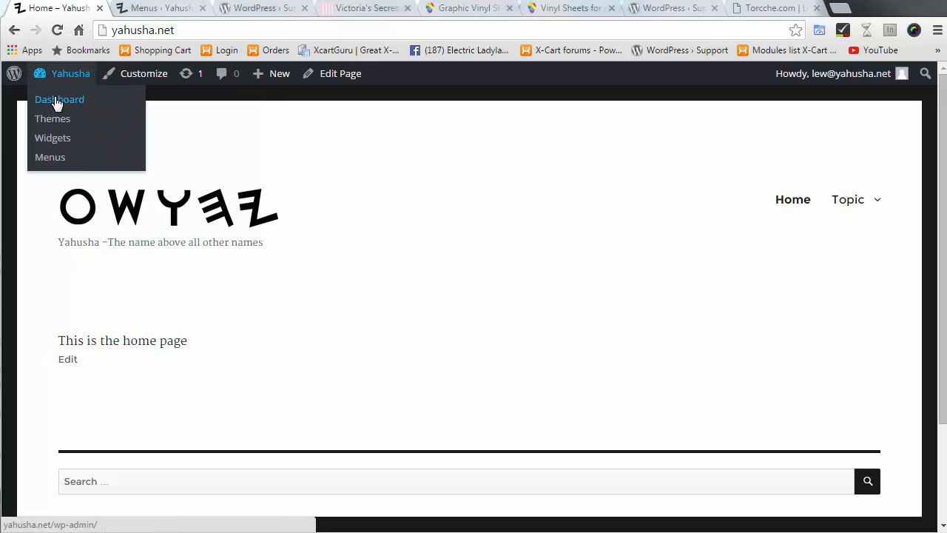
left_click(66, 361)
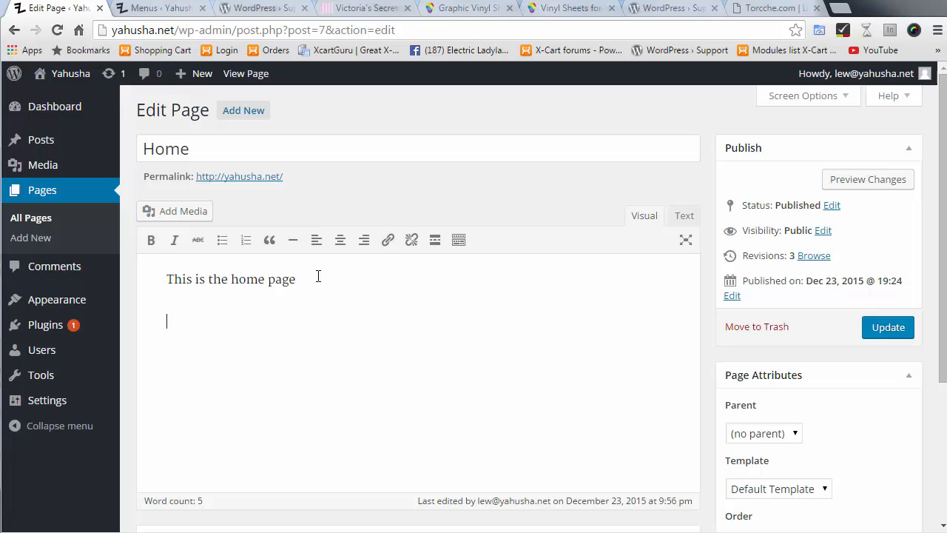
left_click(222, 240)
type("List item ")
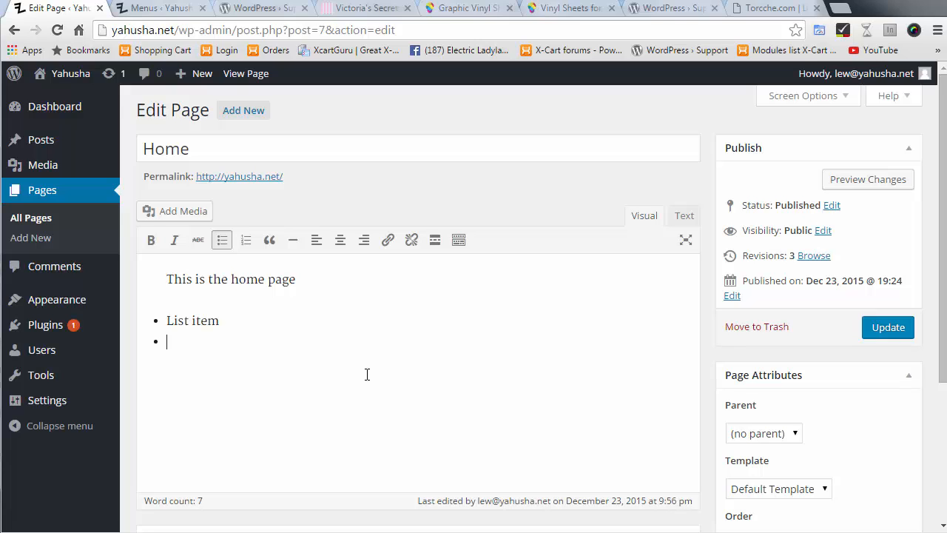
type("List item\\")
key("Return")
key("Return")
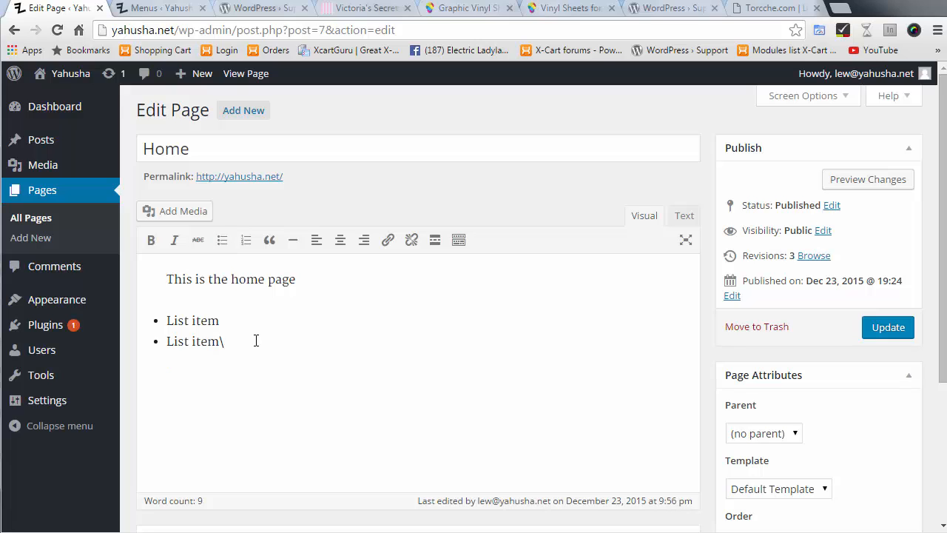
type("Link Text")
key("shift+Home")
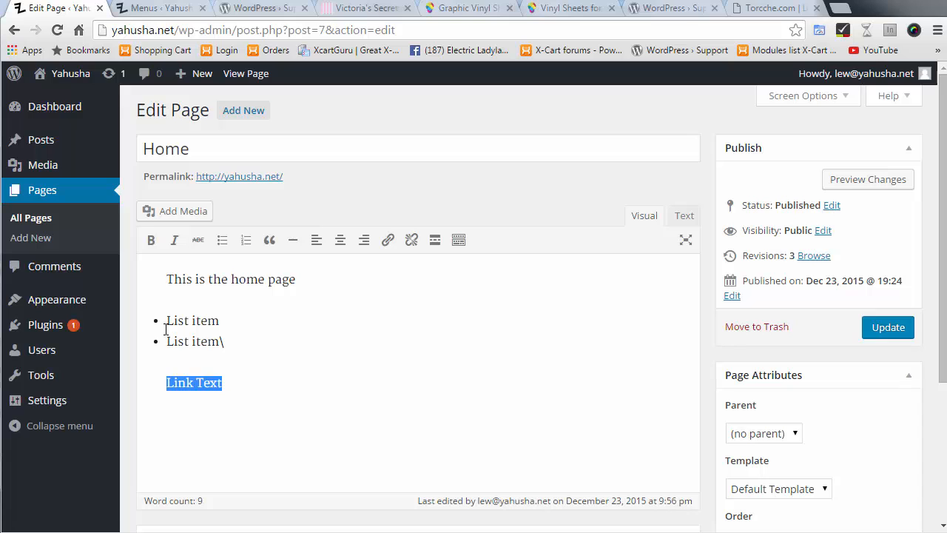
left_click(388, 241)
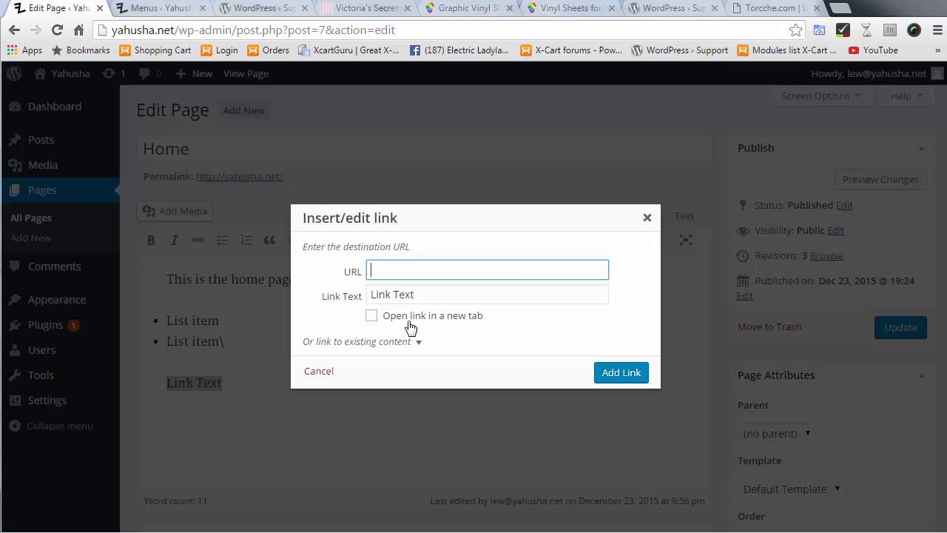
type("http://google.com")
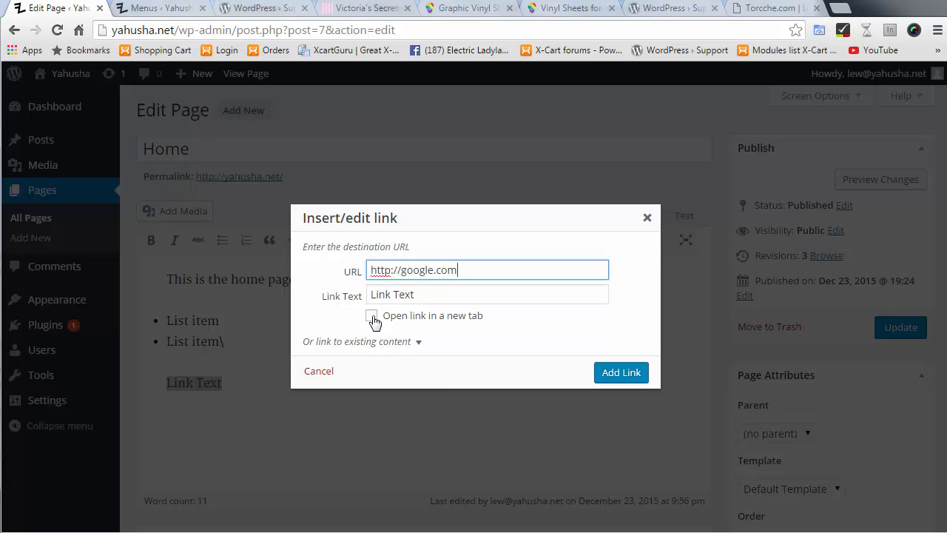
left_click(373, 317)
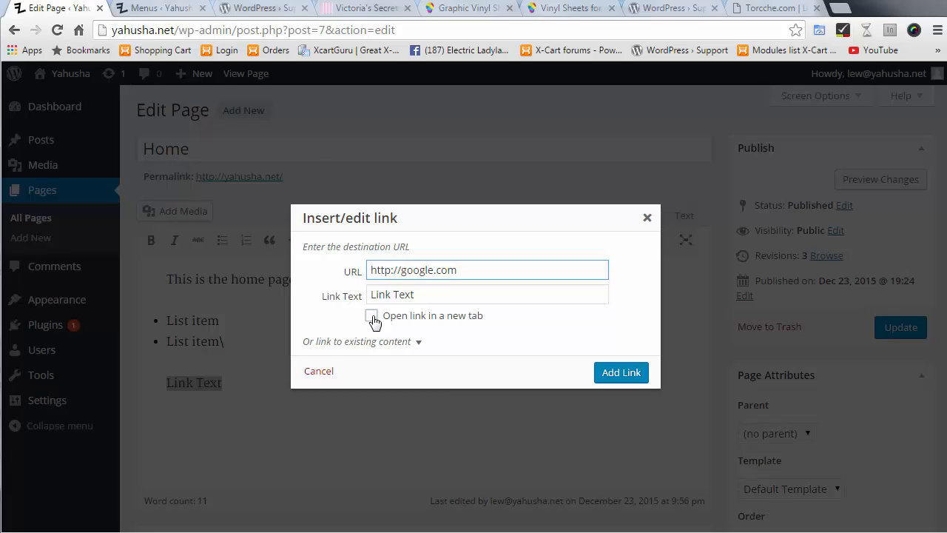
left_click(630, 375)
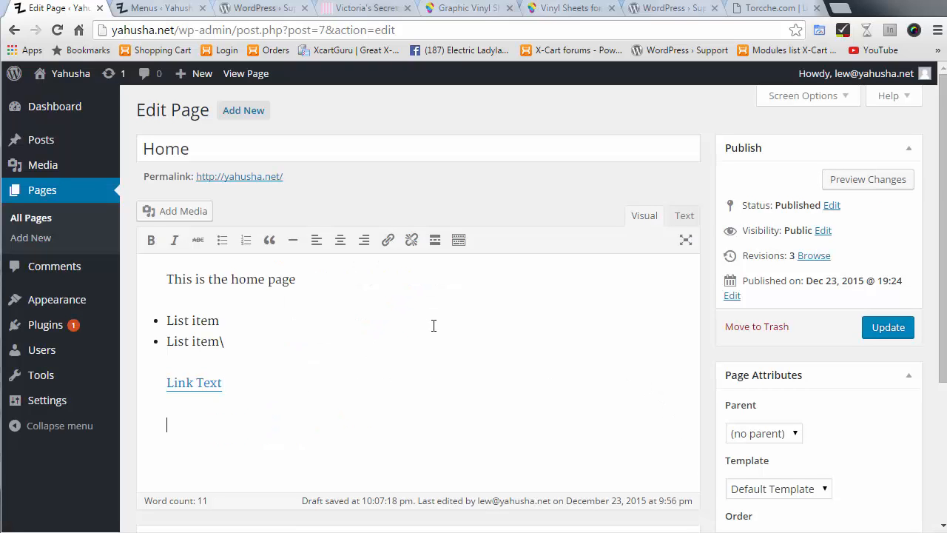
Upload test.jpg from the Pictures library and insert it into the page below the link
left_click(162, 213)
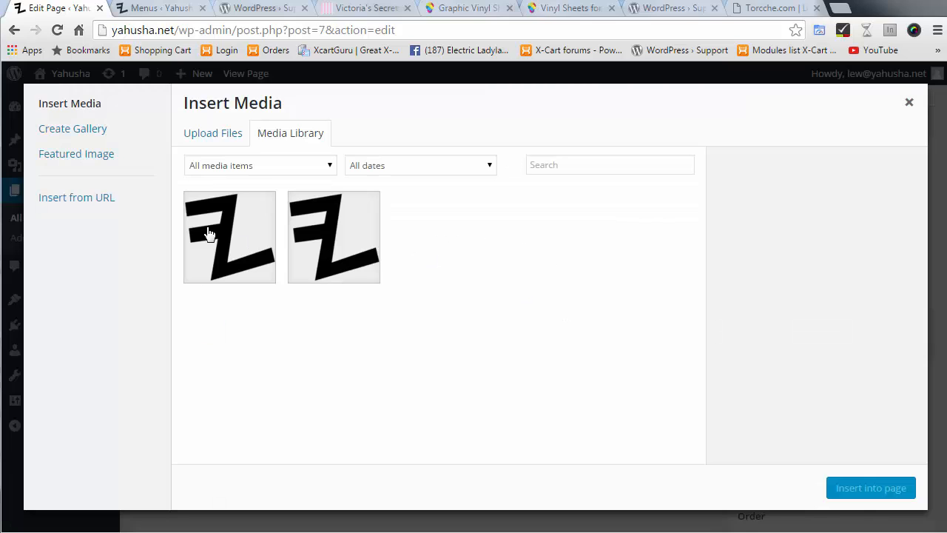
left_click(223, 138)
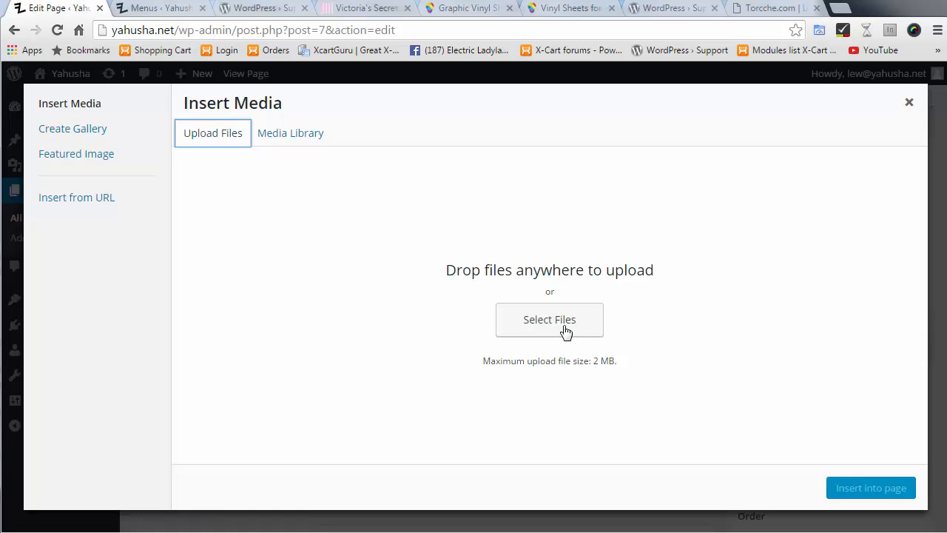
left_click(566, 331)
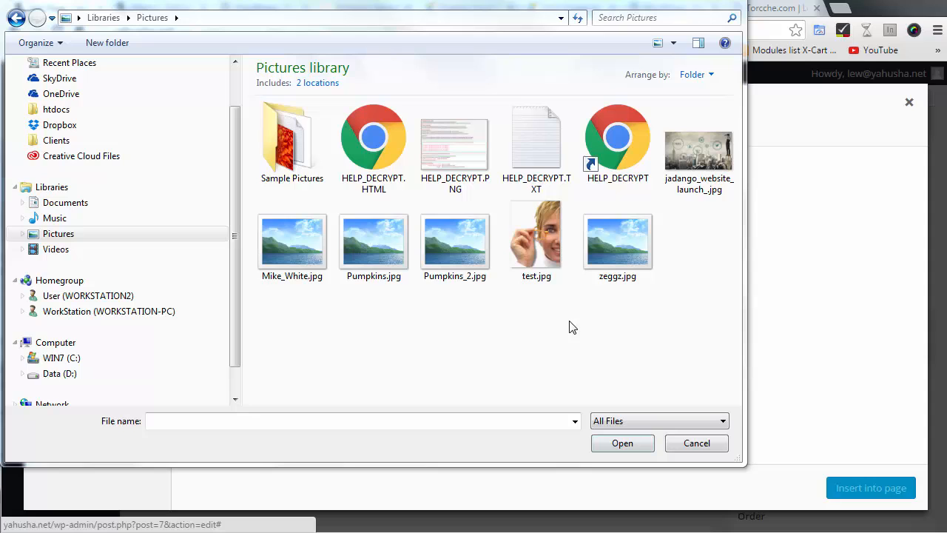
left_click(527, 250)
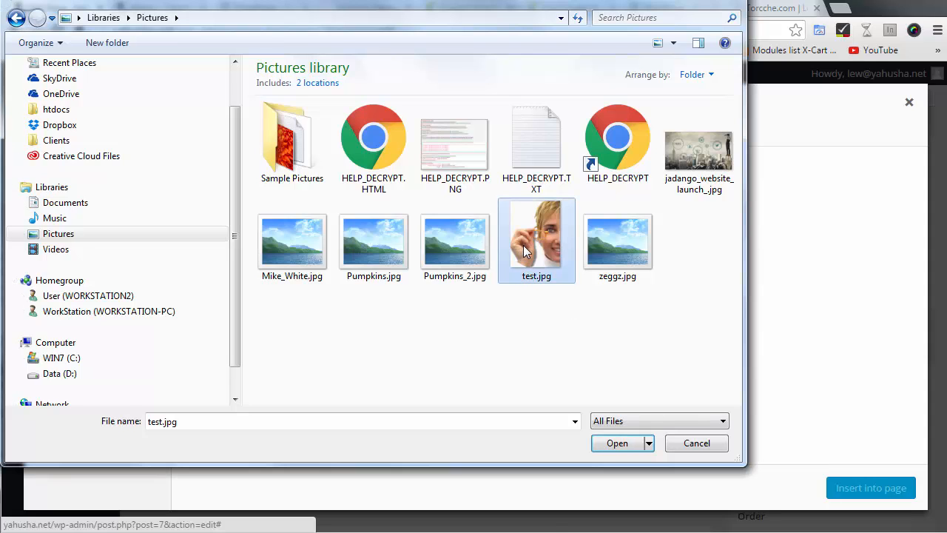
left_click(614, 444)
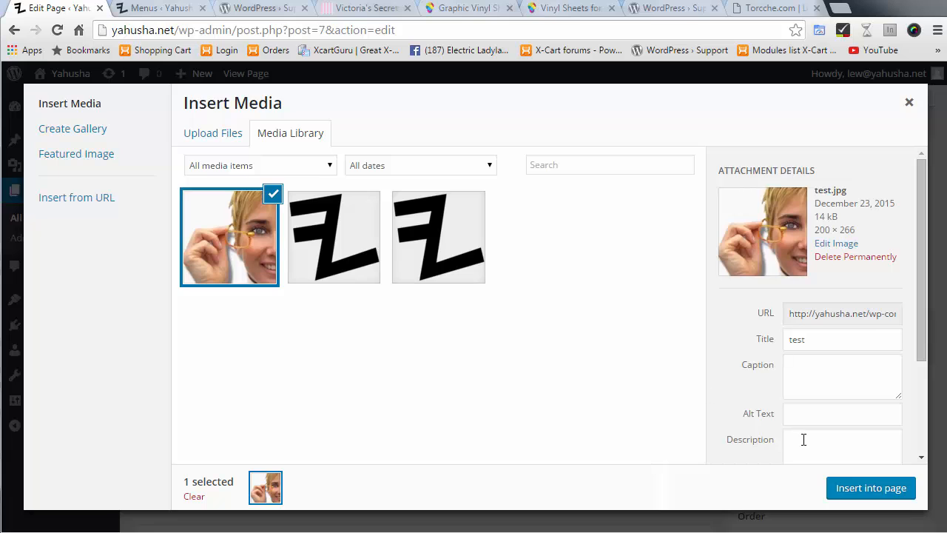
left_click(860, 488)
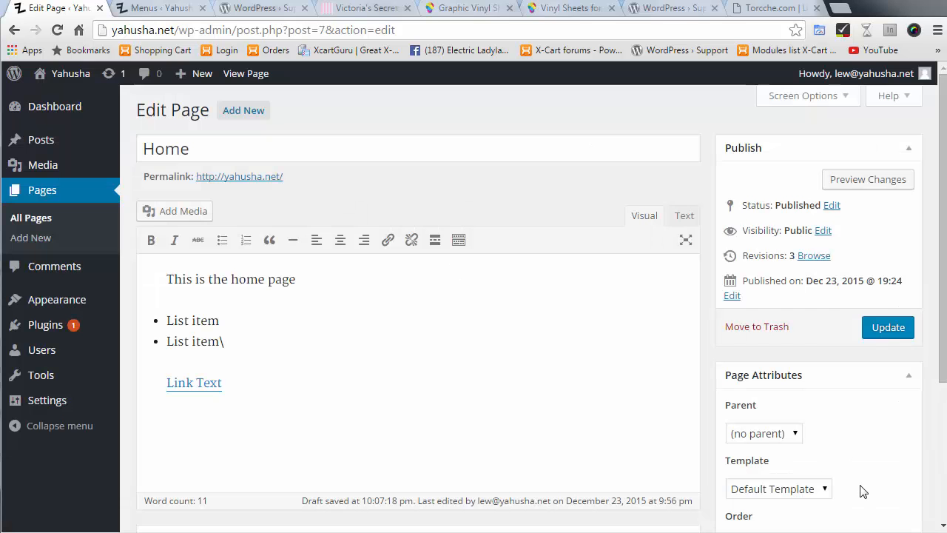
Edit the inserted image's details, setting its alignment to Left and its size to Thumbnail – 150 × 150
scroll(443, 383, "down", 3)
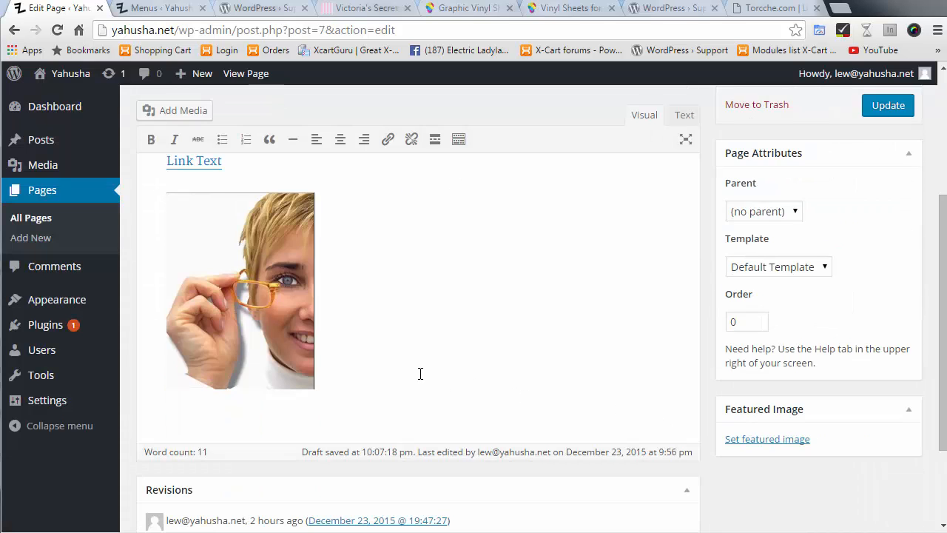
right_click(270, 251)
left_click(261, 265)
left_click(251, 270)
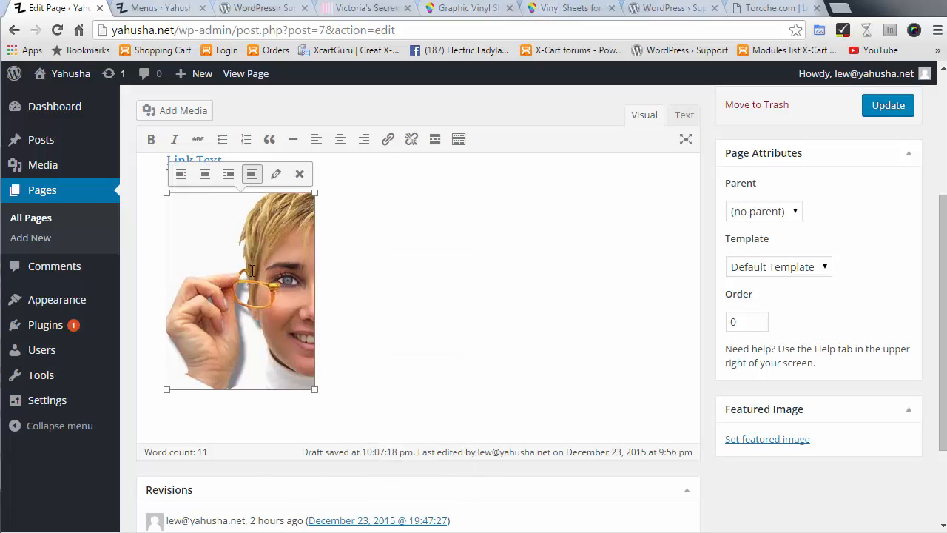
left_click(275, 176)
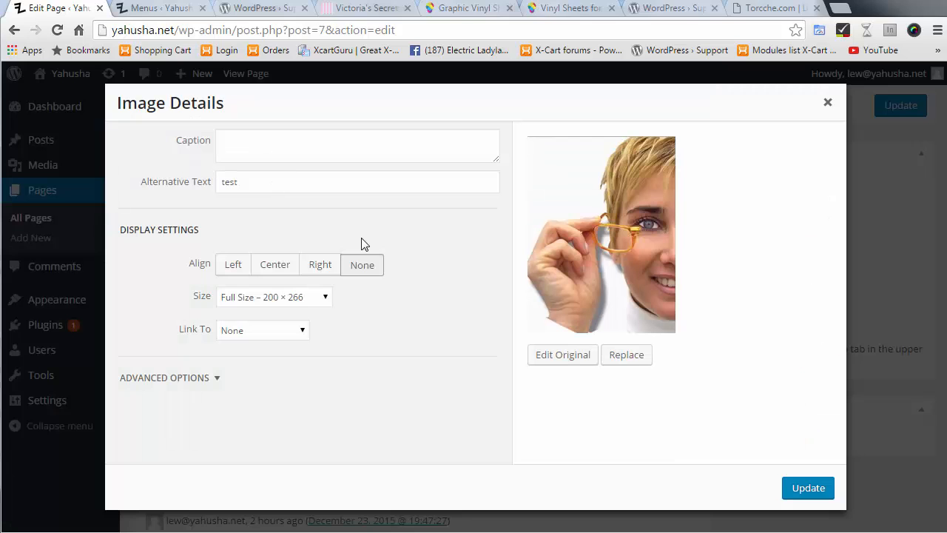
left_click(234, 265)
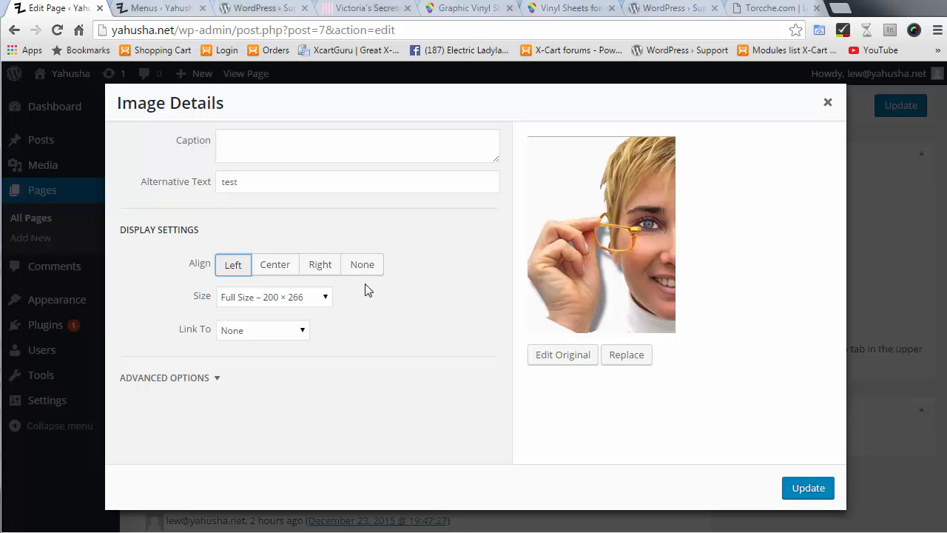
left_click(326, 299)
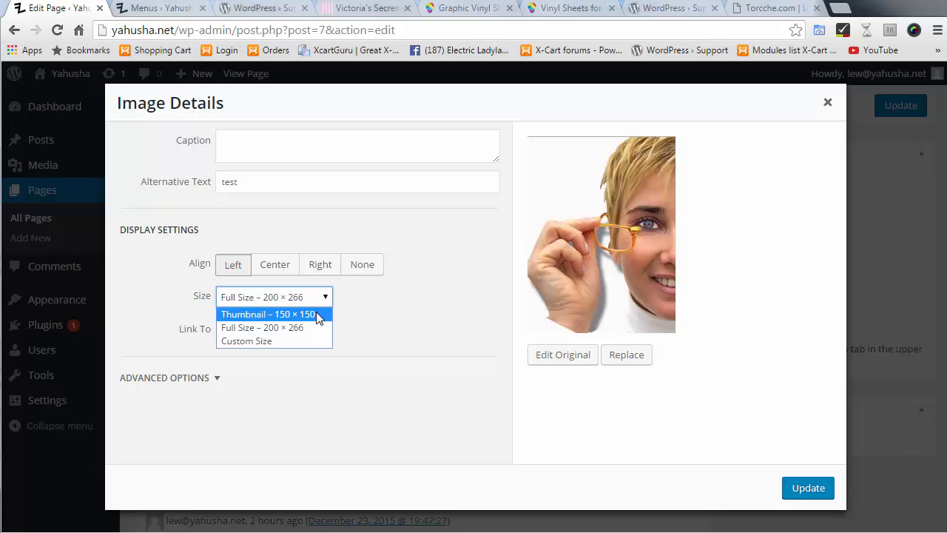
left_click(318, 315)
Keep the image's link target at None, expand its advanced options and apply the image details
left_click(296, 334)
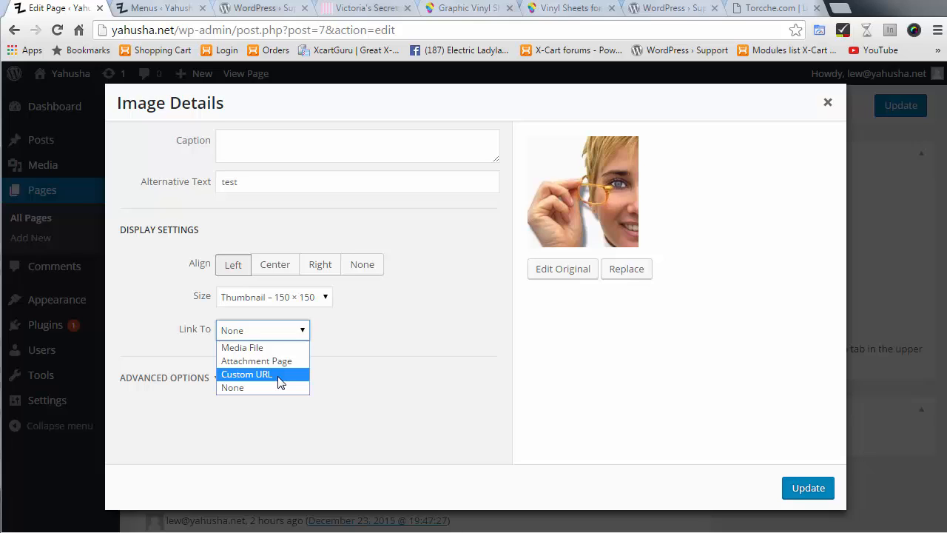
left_click(269, 386)
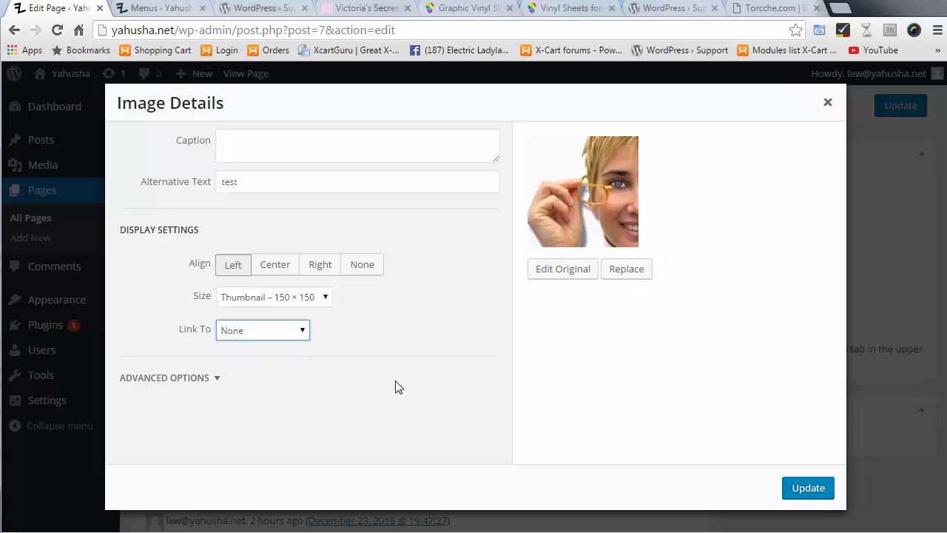
left_click(312, 151)
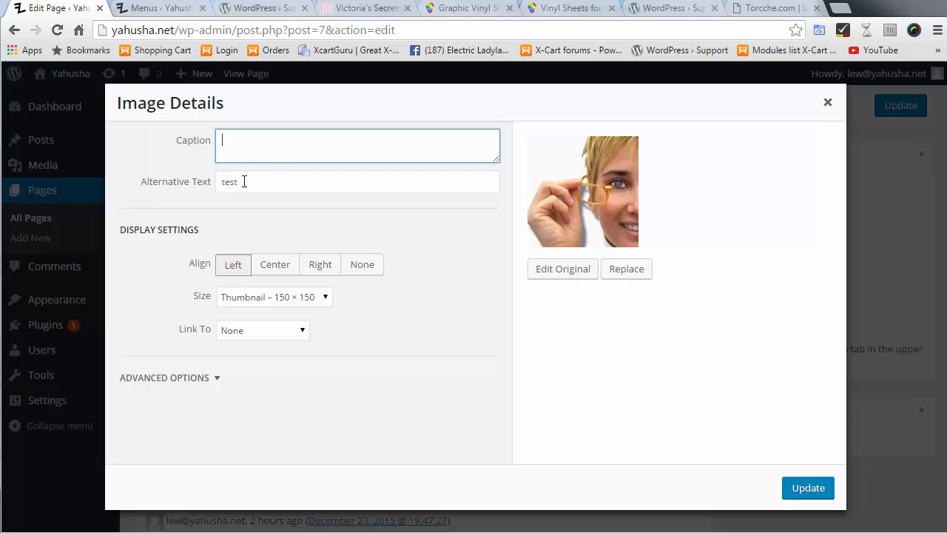
key("Tab")
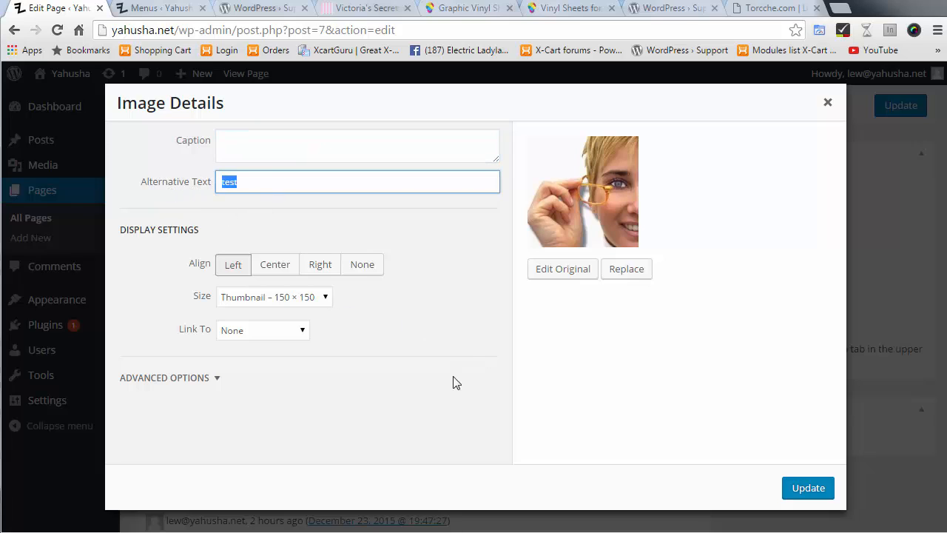
left_click(218, 380)
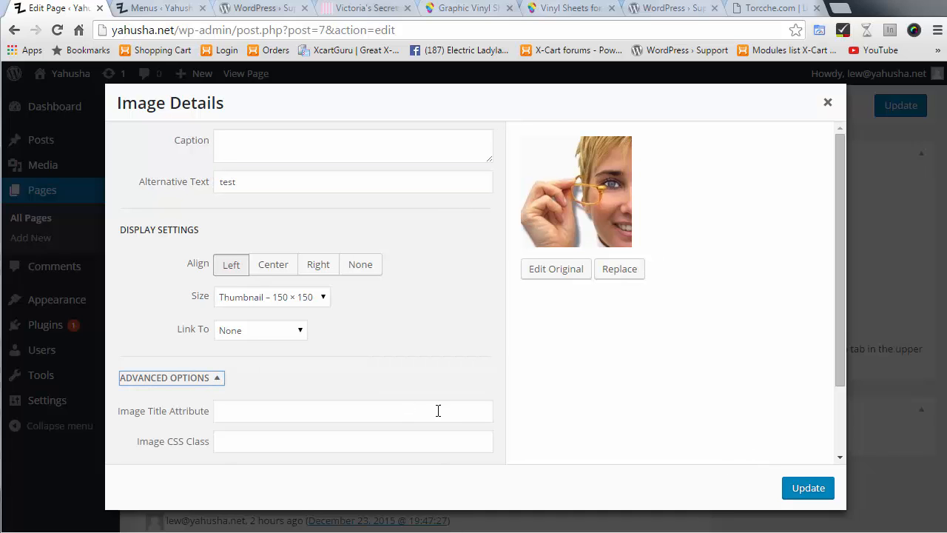
left_click(810, 489)
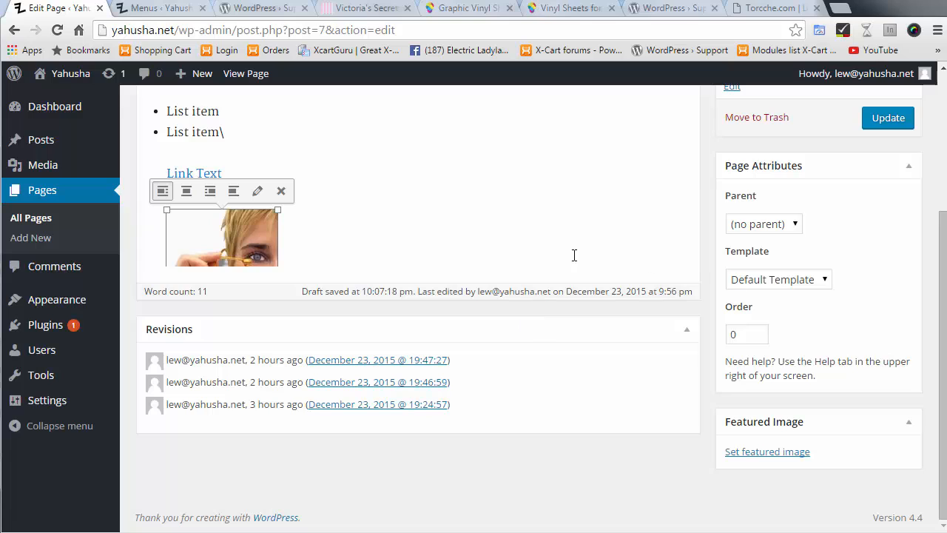
Deselect the image and update the Home page with its new content
left_click(399, 235)
scroll(398, 259, "down", 1)
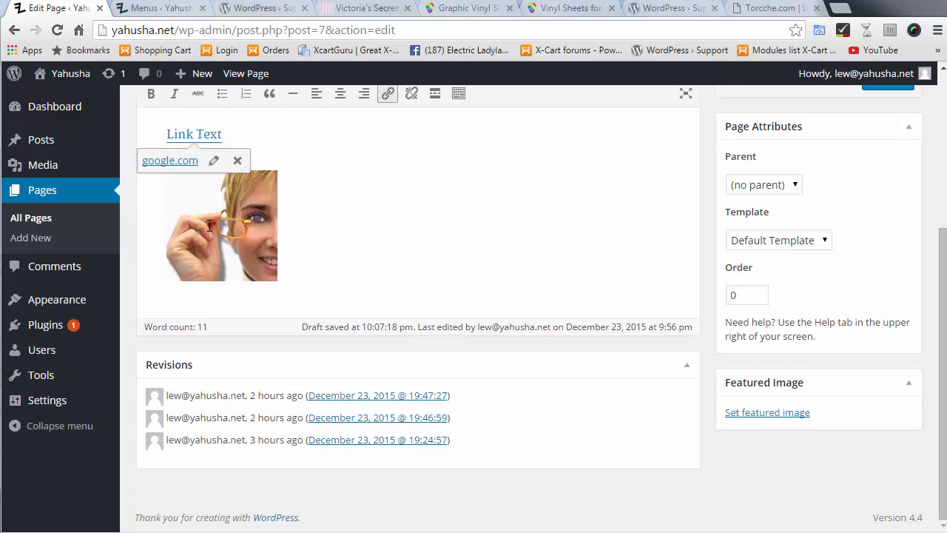
scroll(402, 274, "up", 3)
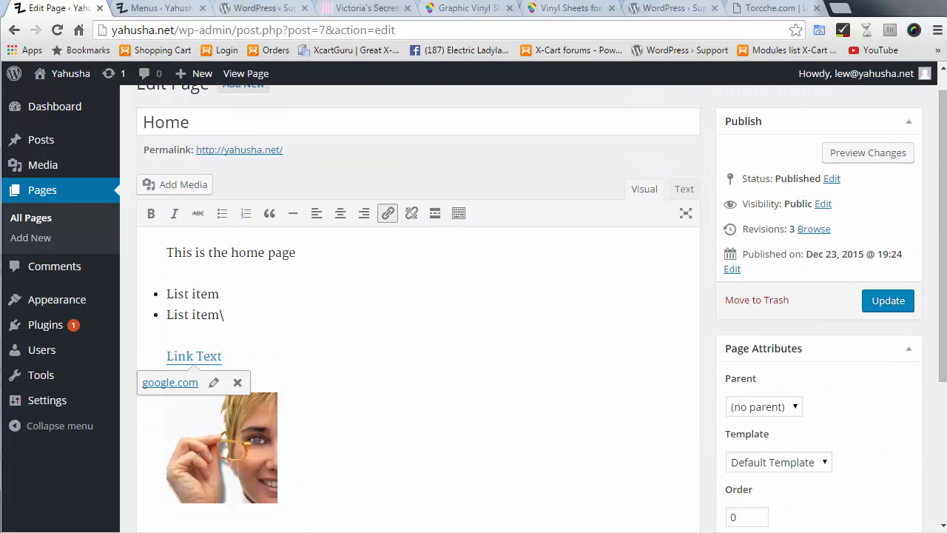
left_click(885, 306)
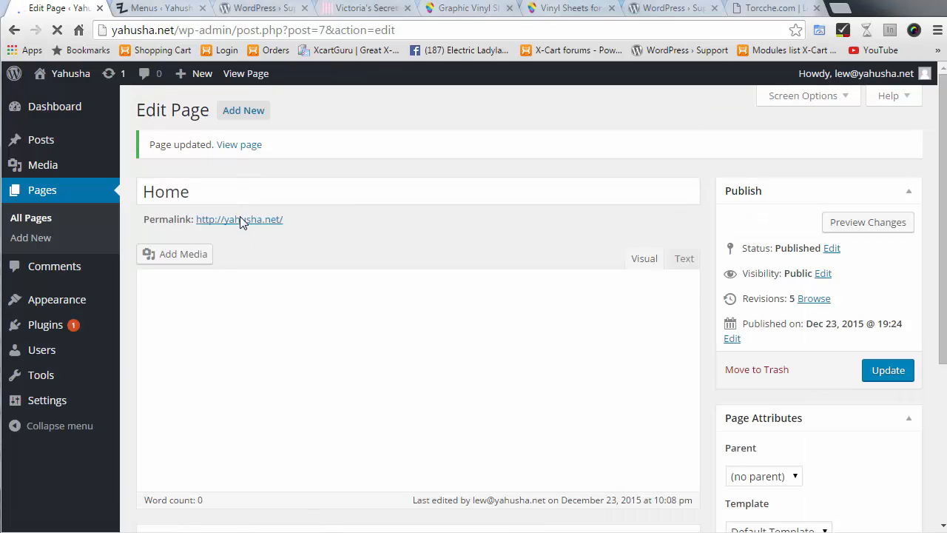
Open the live home page in a new browser tab and examine its list, link and image
right_click(245, 225)
left_click(270, 228)
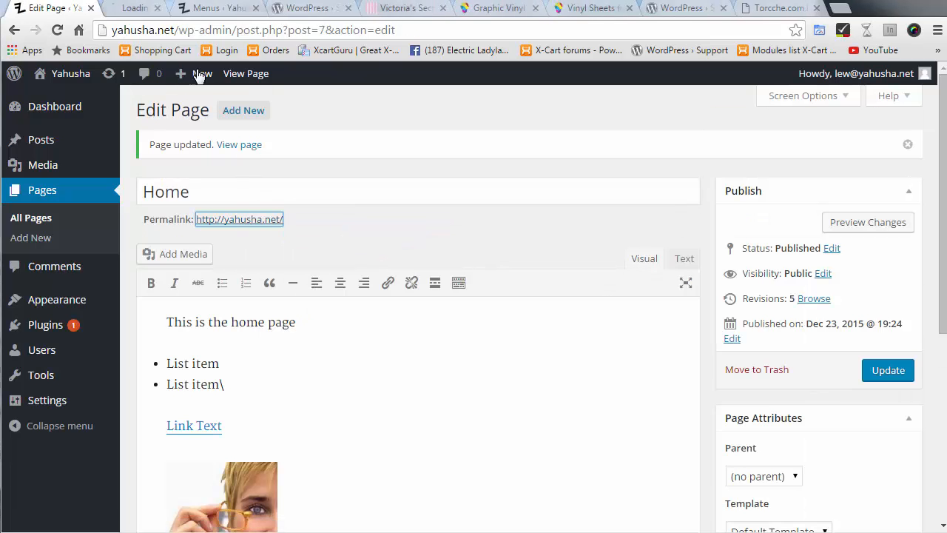
left_click(140, 8)
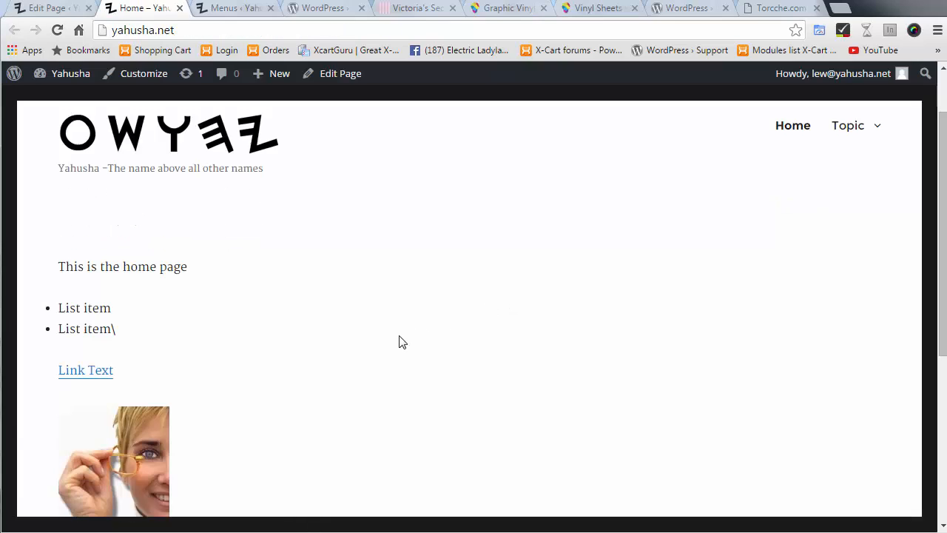
scroll(400, 341, "down", 2)
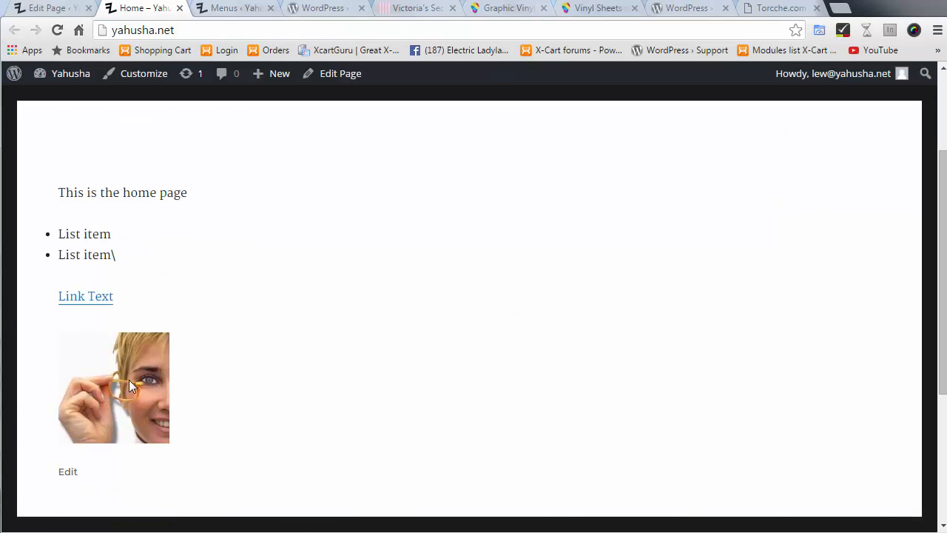
In the Home page editor, add the text "Hello The image to the left is left aligned." beside the image and update the page
left_click(65, 13)
scroll(311, 416, "down", 2)
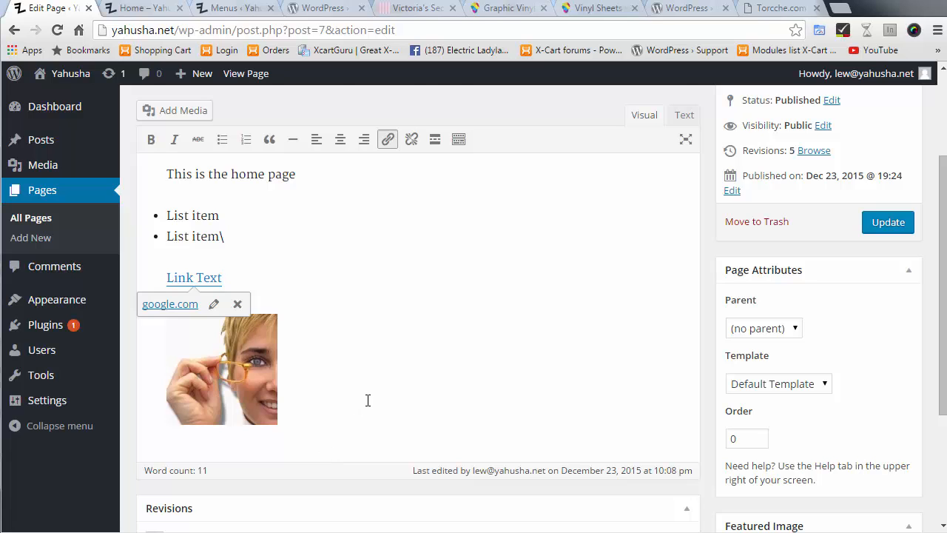
scroll(368, 405, "down", 2)
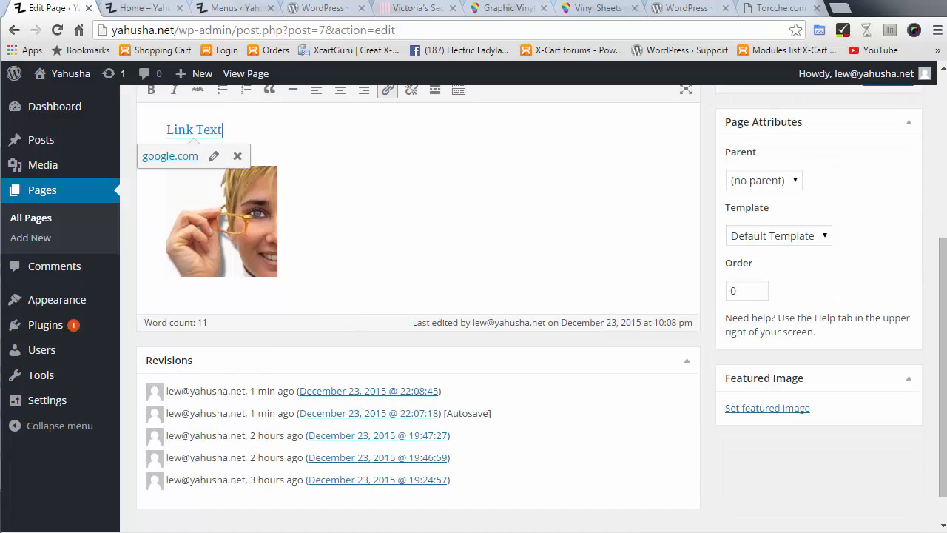
scroll(417, 318, "up", 1)
left_click(315, 212)
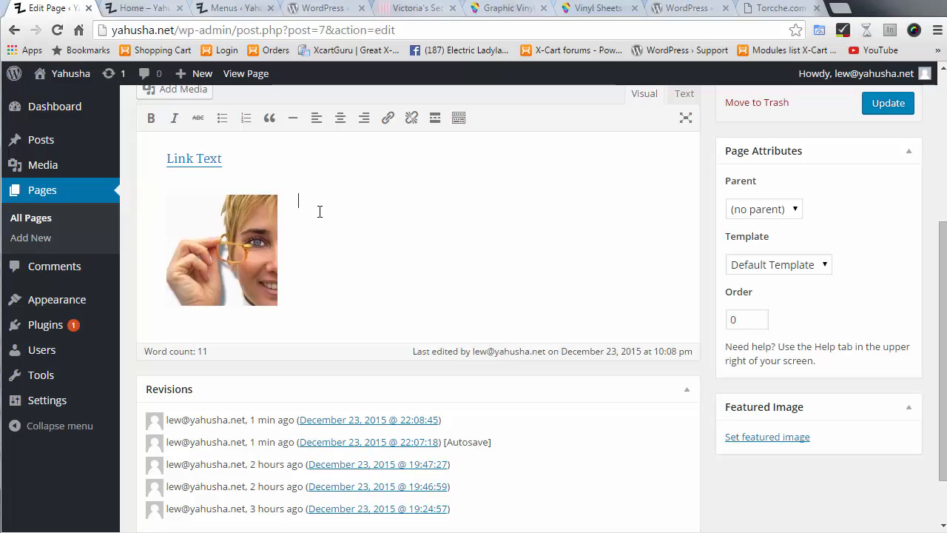
type("Hello ")
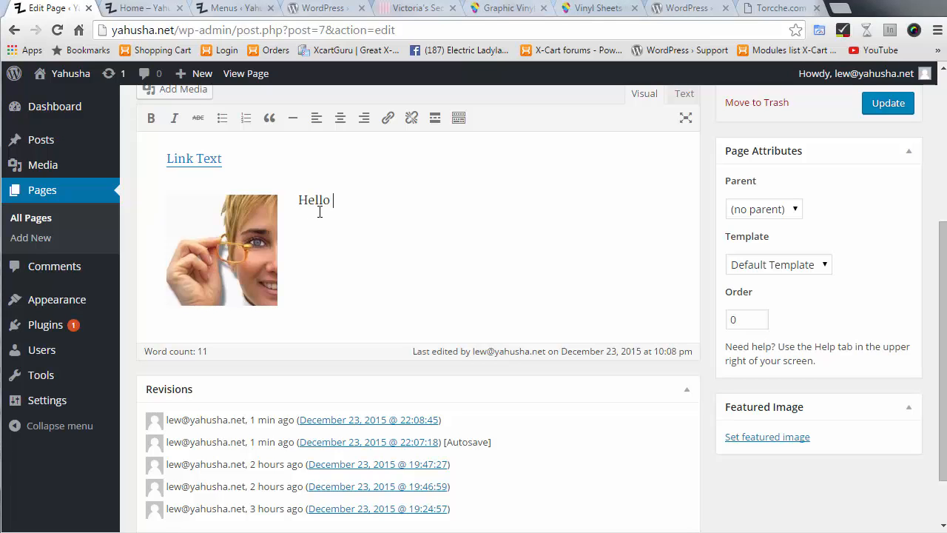
type("The image to the left ")
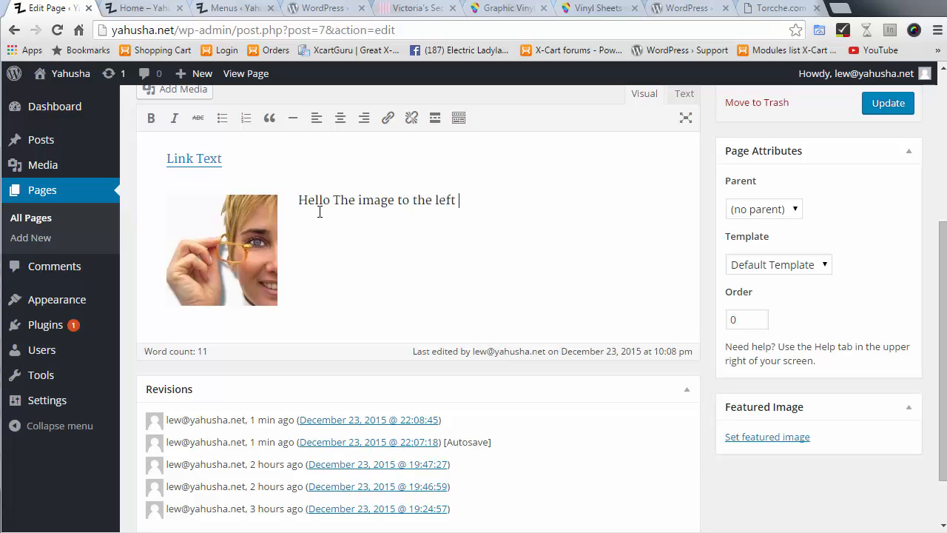
type("is left aligned.")
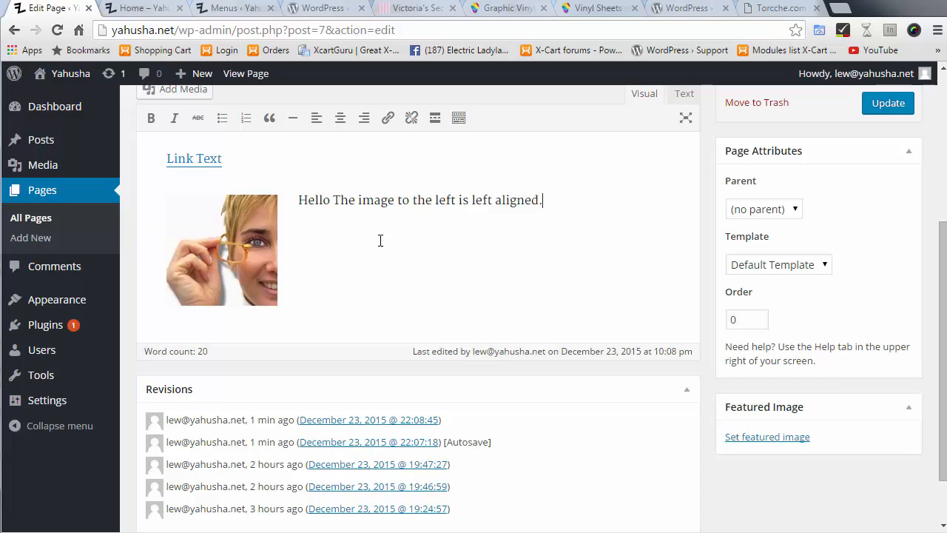
left_click(884, 103)
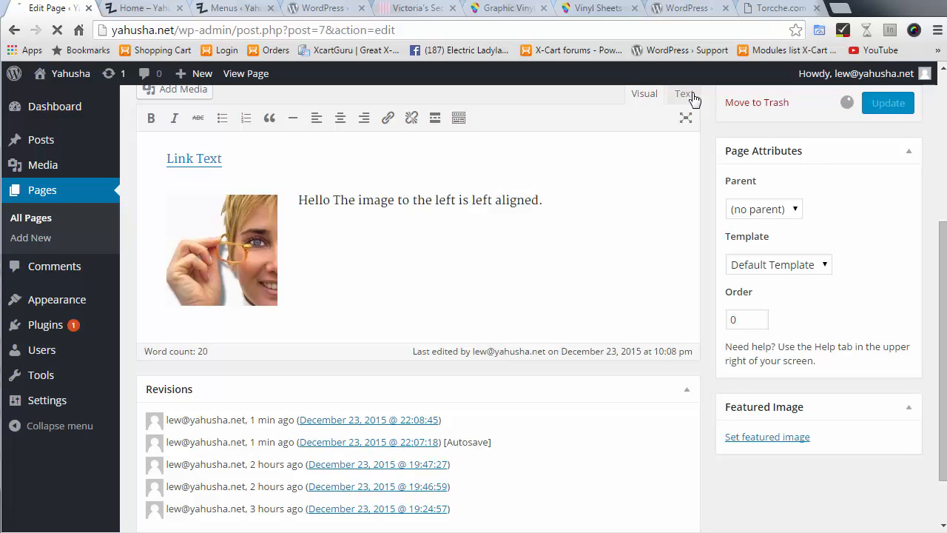
Reload the live home page and examine how the new text sits beside the left-aligned image
left_click(150, 15)
left_click(57, 30)
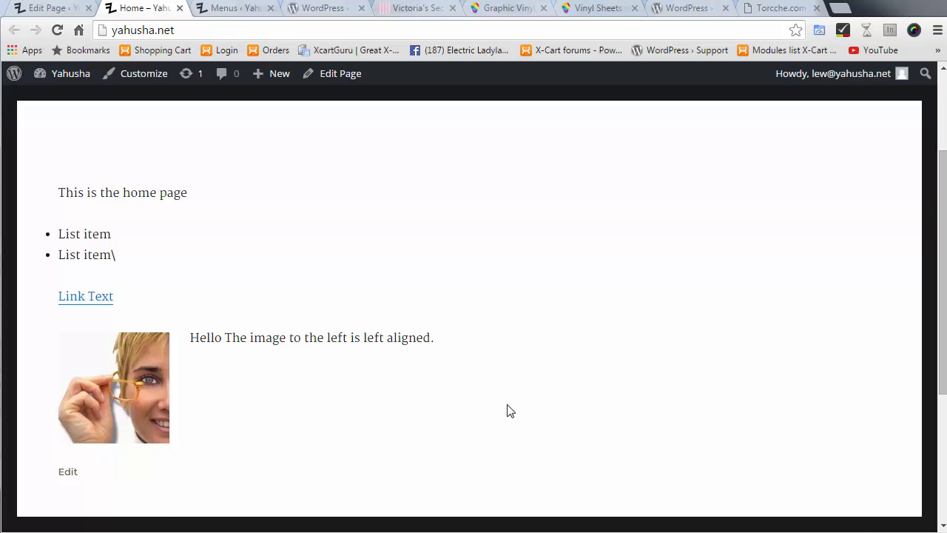
scroll(497, 398, "up", 2)
scroll(495, 397, "down", 2)
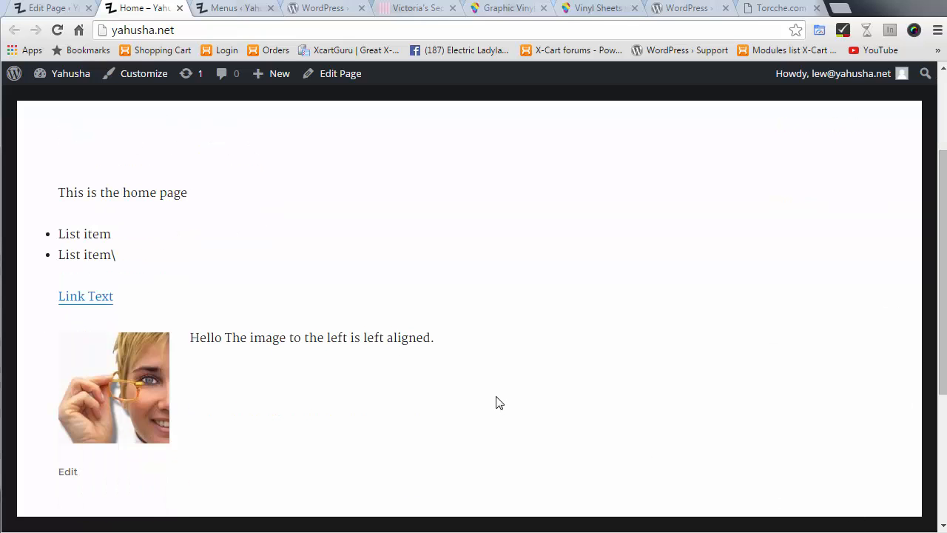